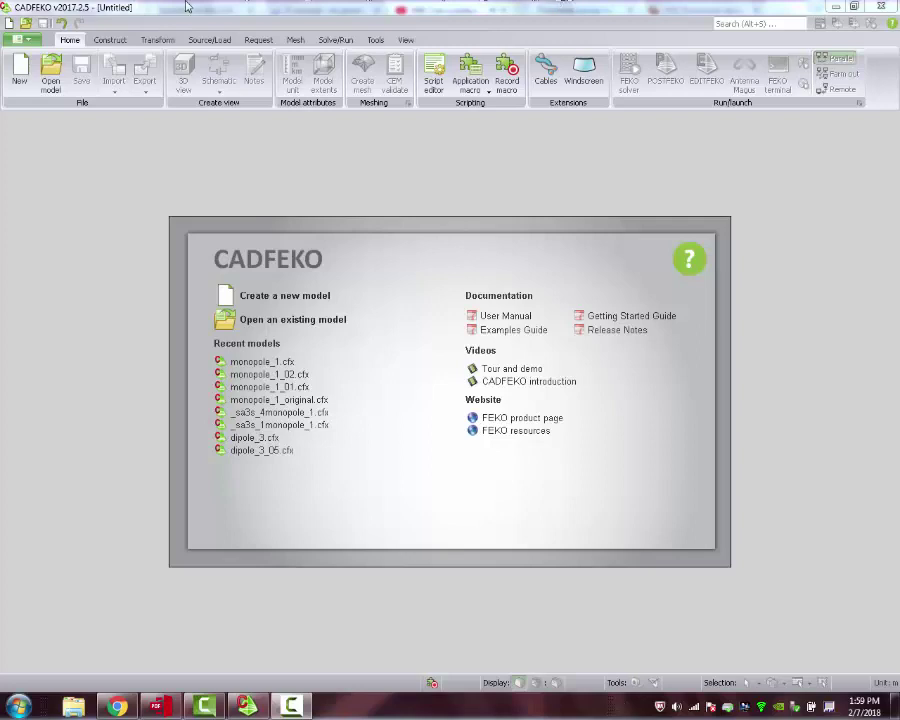
Create a new model and define a variable named frequ with the expression 1e9
{"action": "left_click", "coordinate": [286, 298]}
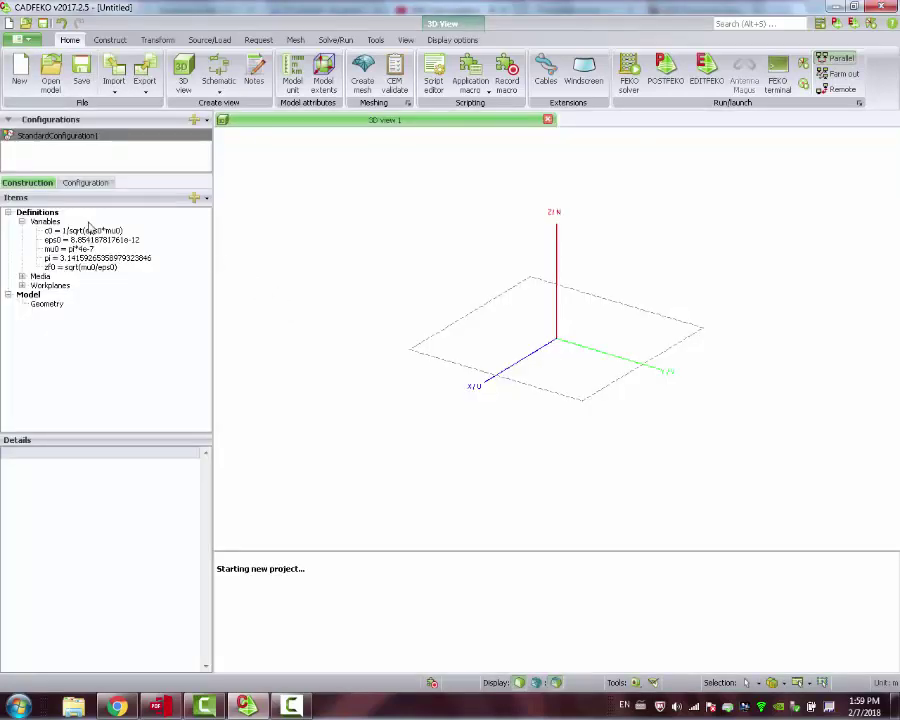
{"action": "right_click", "coordinate": [46, 222]}
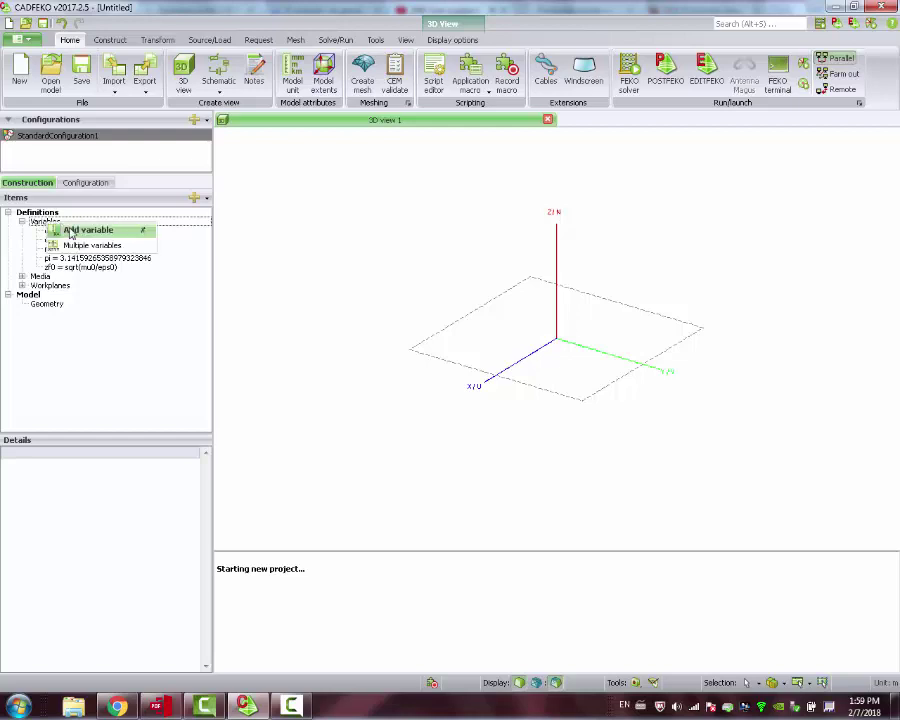
{"action": "left_click", "coordinate": [75, 229]}
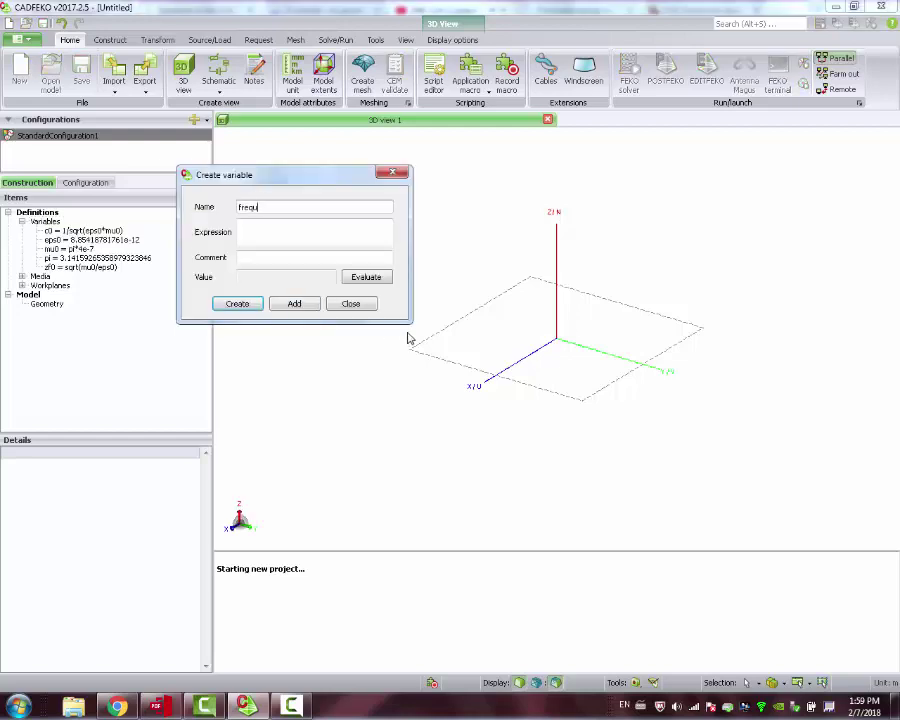
{"action": "key", "text": "Tab"}
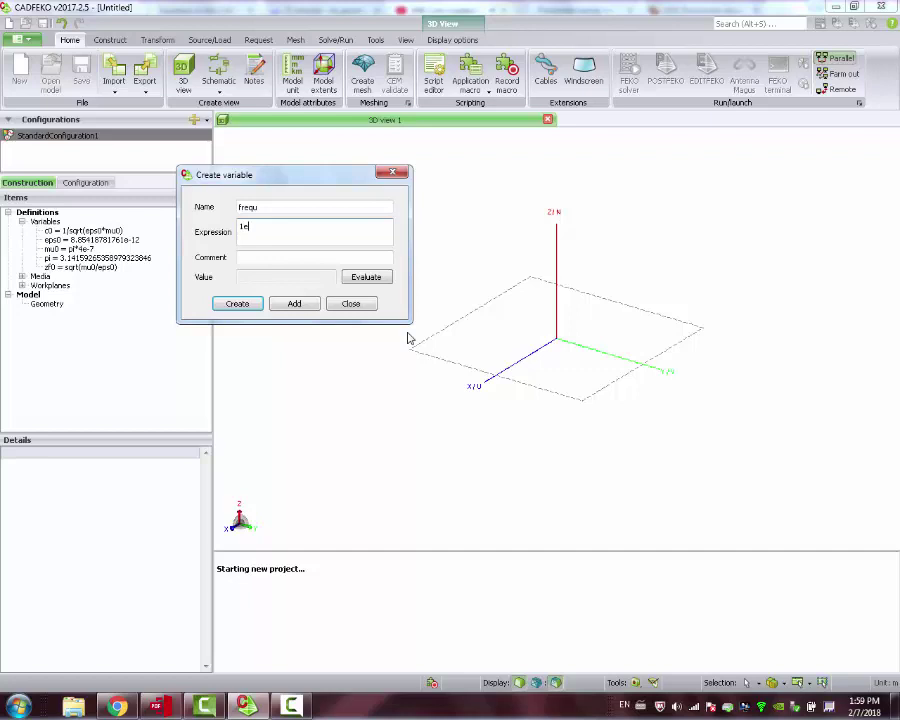
{"action": "left_click", "coordinate": [237, 303]}
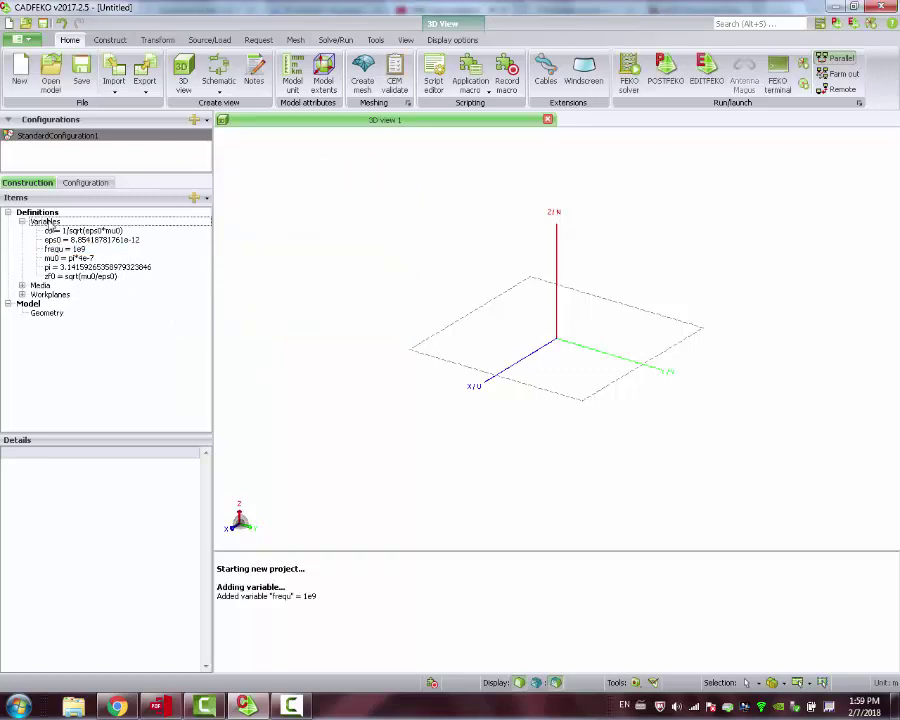
Define a variable named radius with the expression 1e-3
{"action": "right_click", "coordinate": [45, 221]}
{"action": "left_click", "coordinate": [68, 230]}
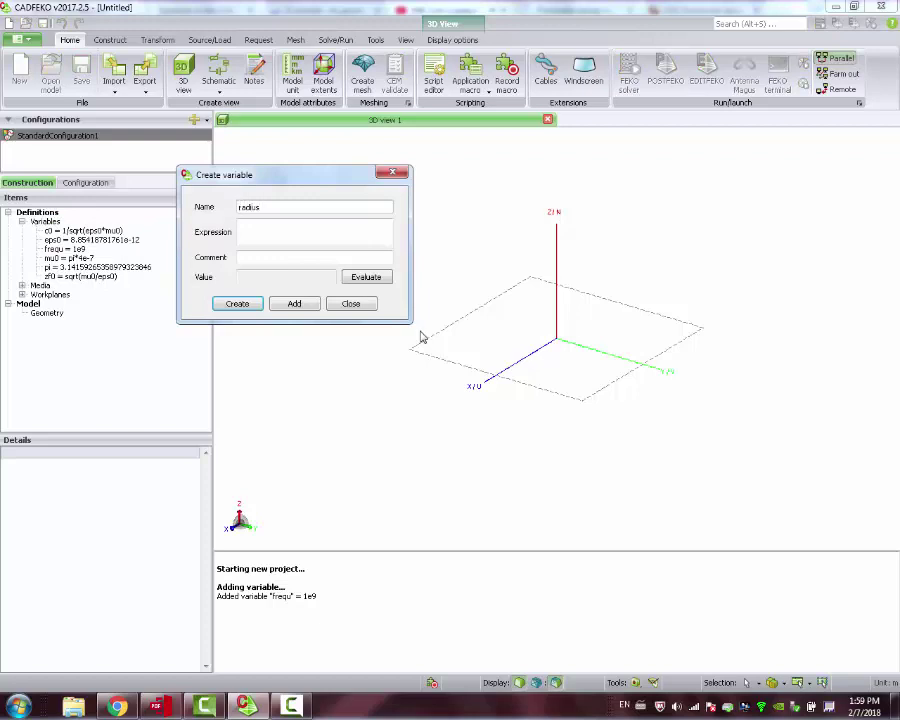
{"action": "left_click", "coordinate": [313, 224]}
{"action": "type", "text": "1e-3"}
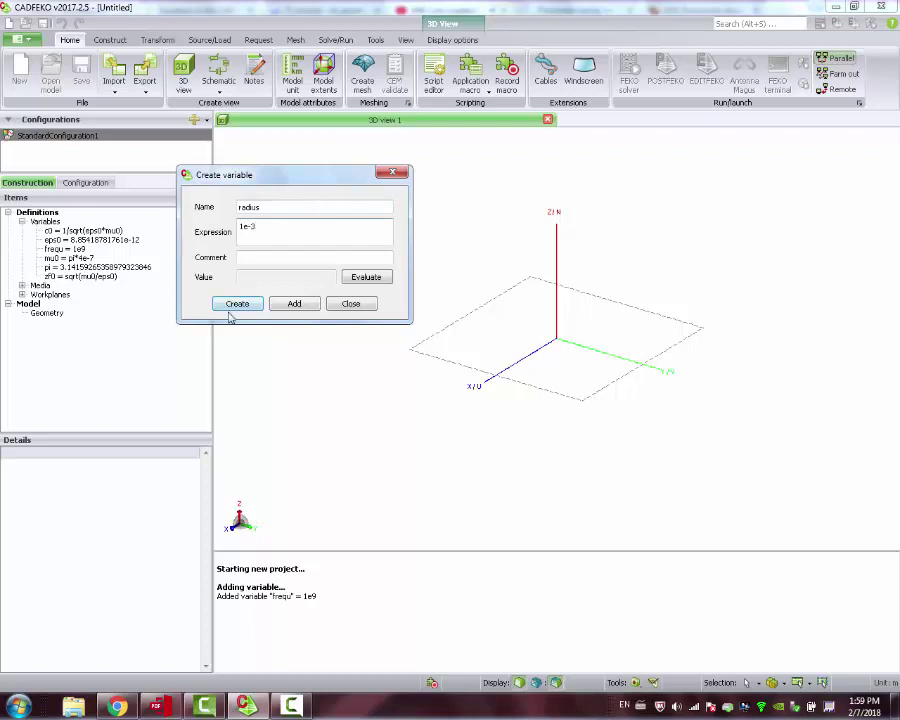
{"action": "left_click", "coordinate": [248, 306]}
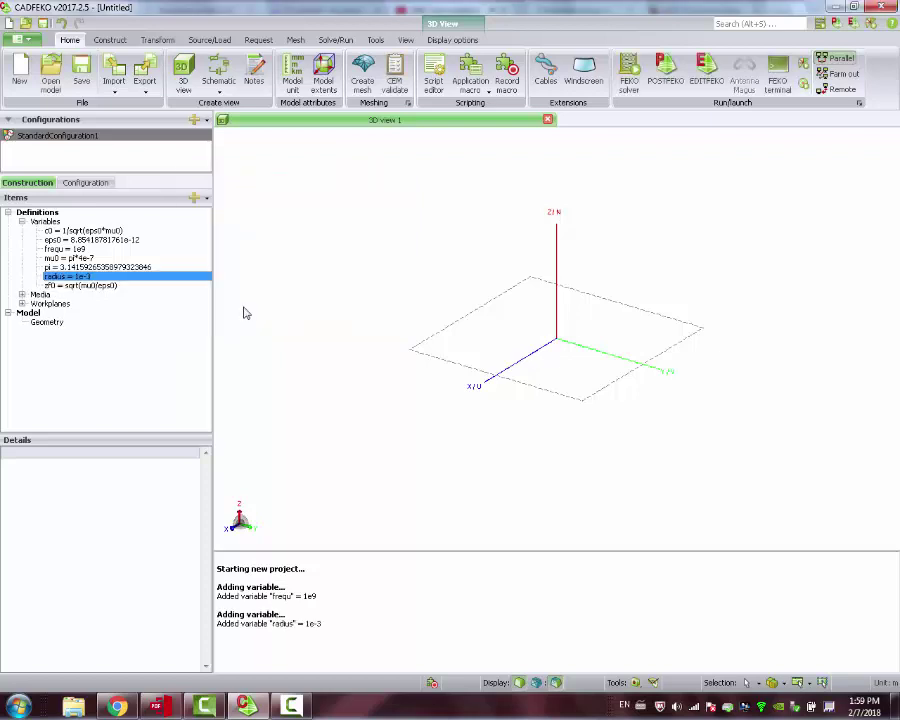
Define a variable named wavelength with the expression c0/frequ and evaluate its value
{"action": "right_click", "coordinate": [47, 224]}
{"action": "left_click", "coordinate": [70, 228]}
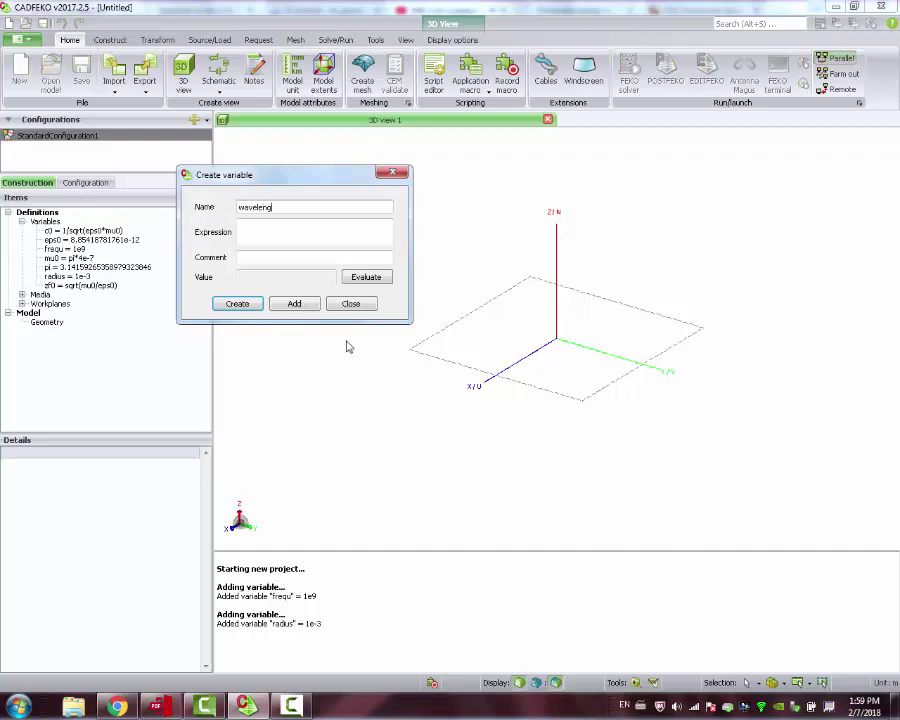
{"action": "key", "text": "Tab"}
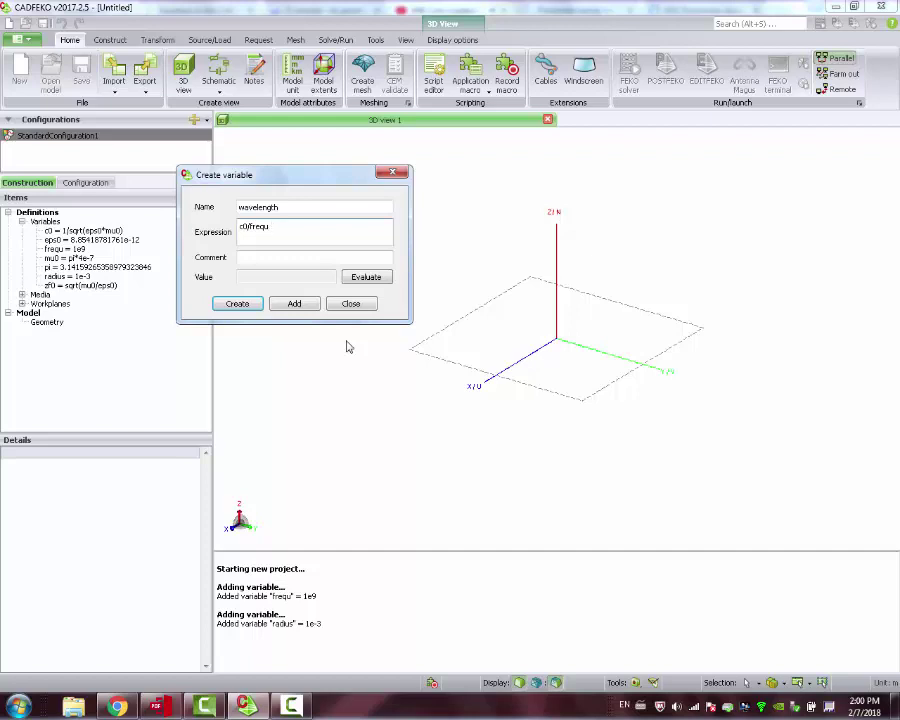
{"action": "left_click", "coordinate": [237, 304]}
{"action": "double_click", "coordinate": [85, 285]}
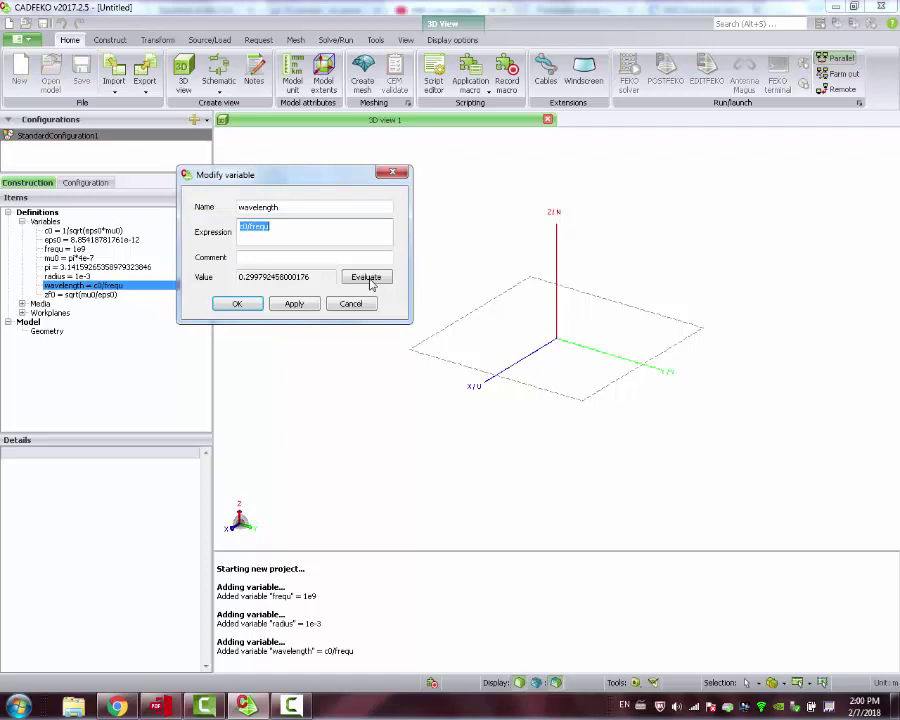
{"action": "left_click", "coordinate": [237, 303]}
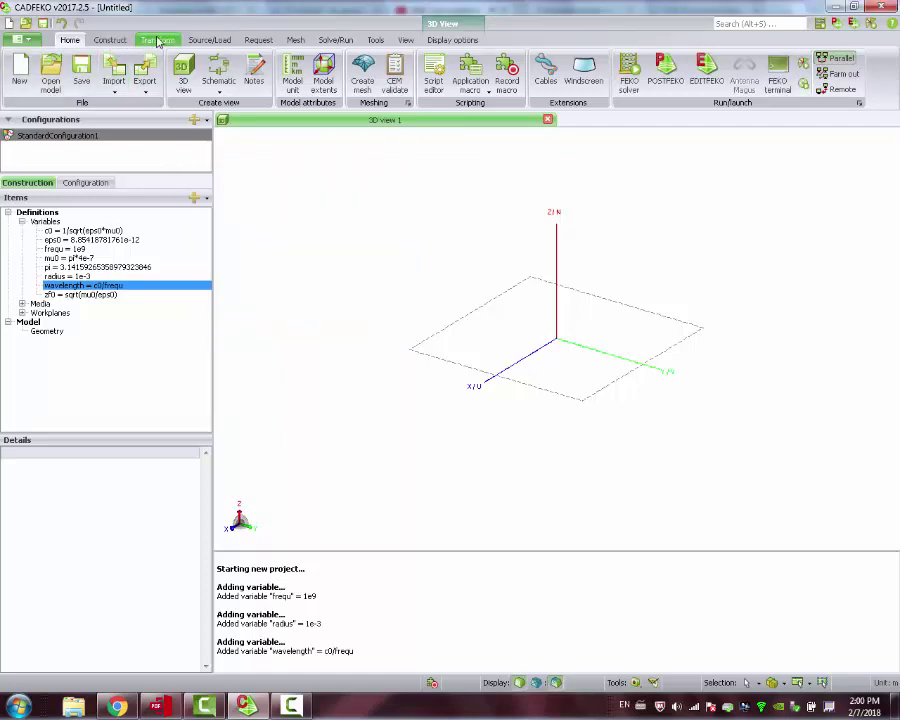
Create a rectangle defined by base centre, width and depth, centred at the origin, with both width and depth set to wavelength
{"action": "left_click", "coordinate": [112, 40]}
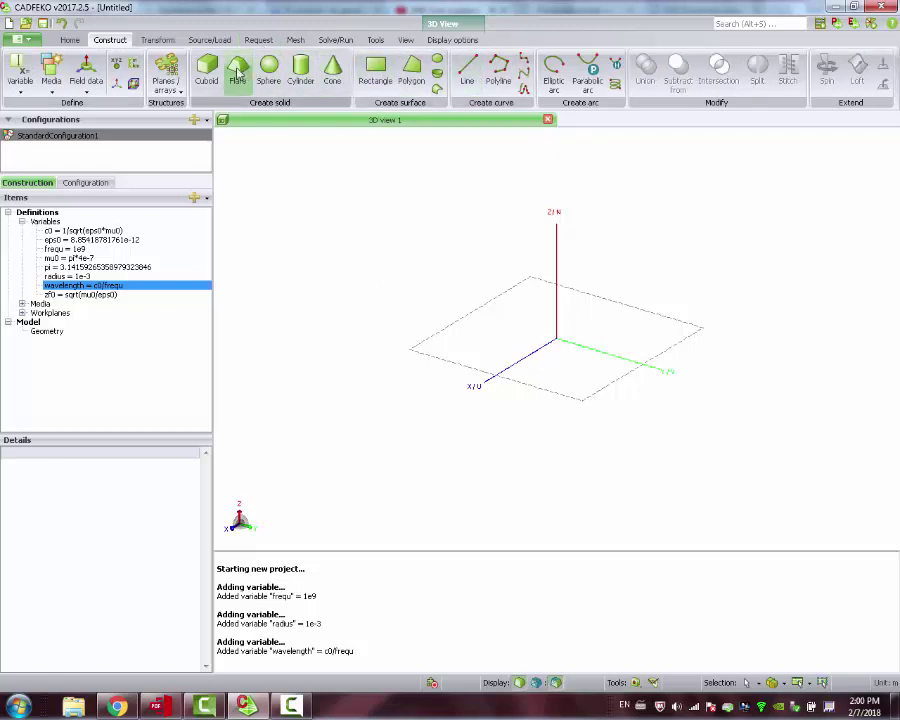
{"action": "left_click", "coordinate": [375, 70]}
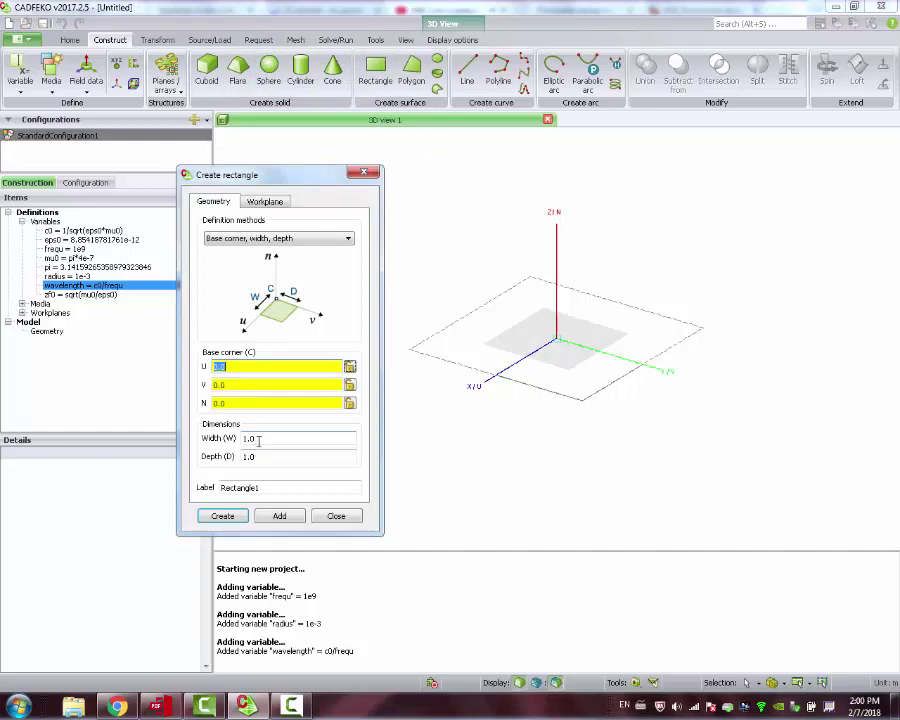
{"action": "left_click", "coordinate": [309, 240]}
{"action": "left_click", "coordinate": [309, 240]}
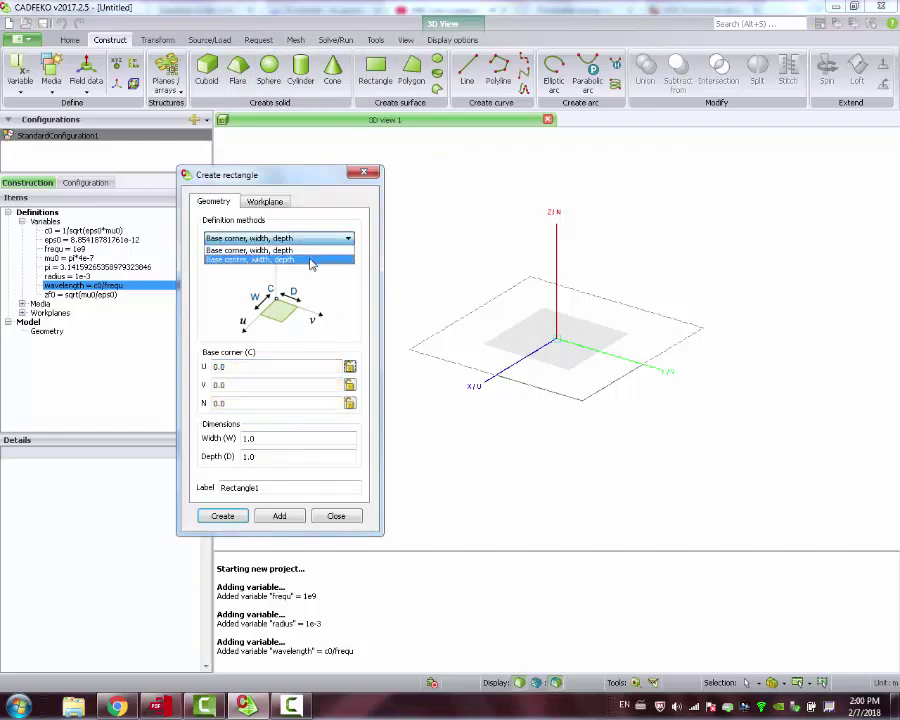
{"action": "left_click", "coordinate": [312, 261]}
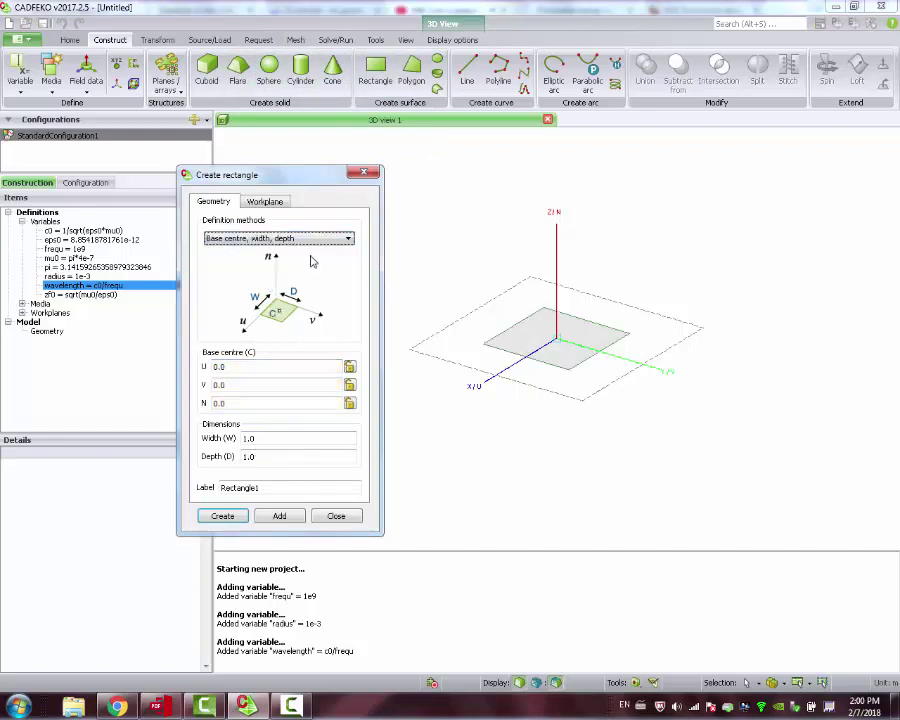
{"action": "double_click", "coordinate": [268, 441]}
{"action": "type", "text": "wavelength"}
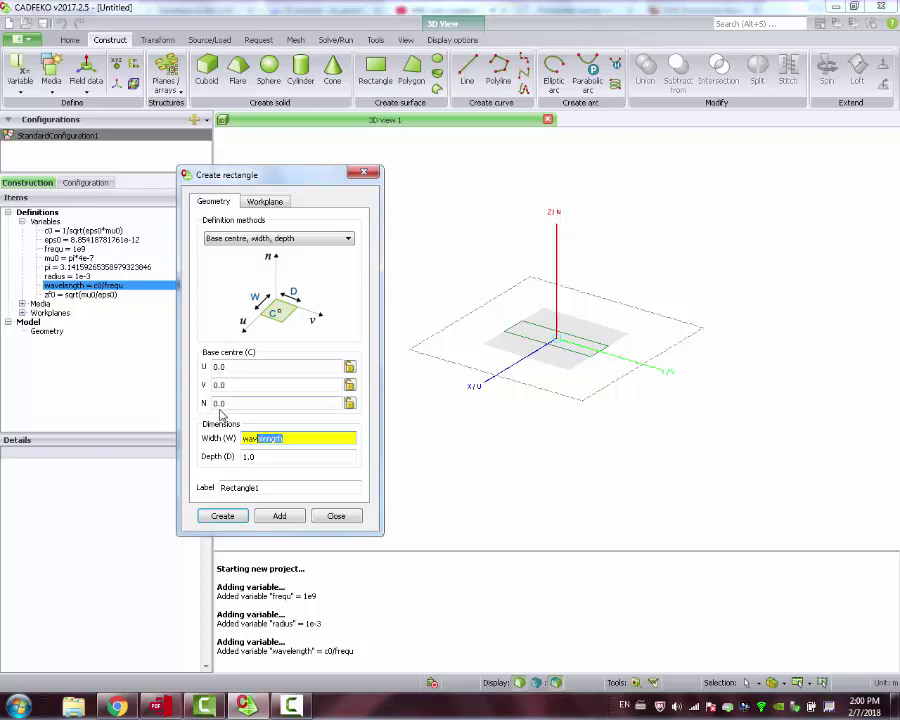
{"action": "key", "text": "ctrl+a"}
{"action": "key", "text": "ctrl+c"}
{"action": "key", "text": "Tab"}
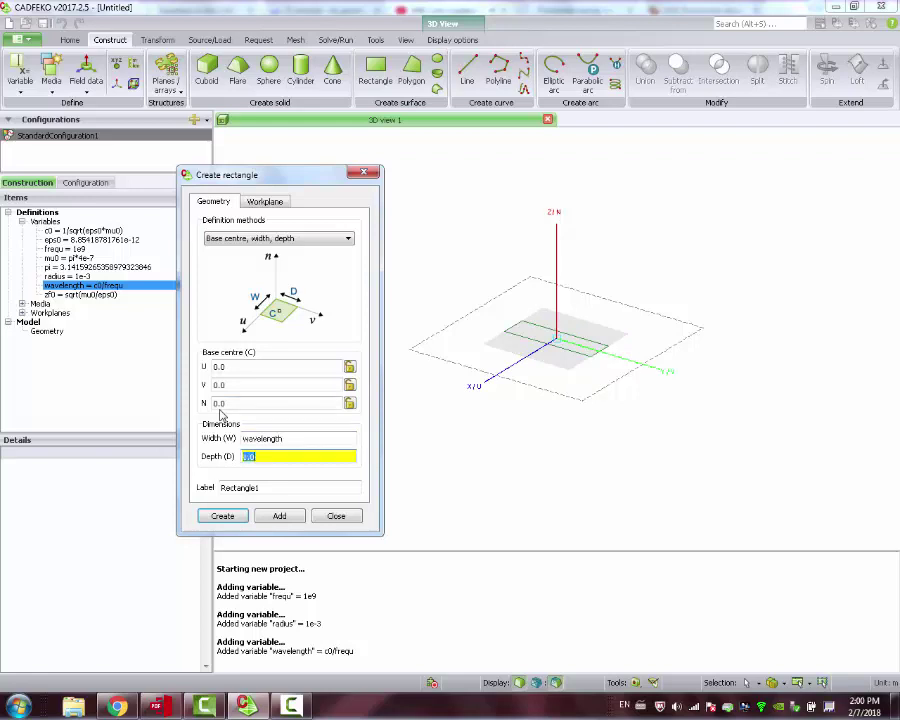
{"action": "key", "text": "ctrl+v"}
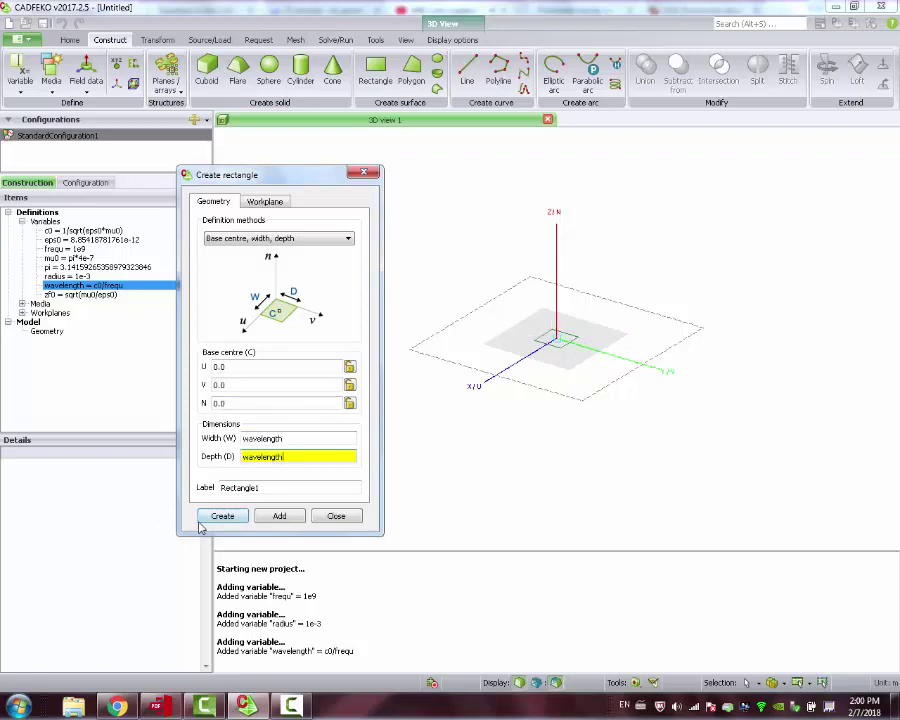
{"action": "left_click", "coordinate": [224, 517]}
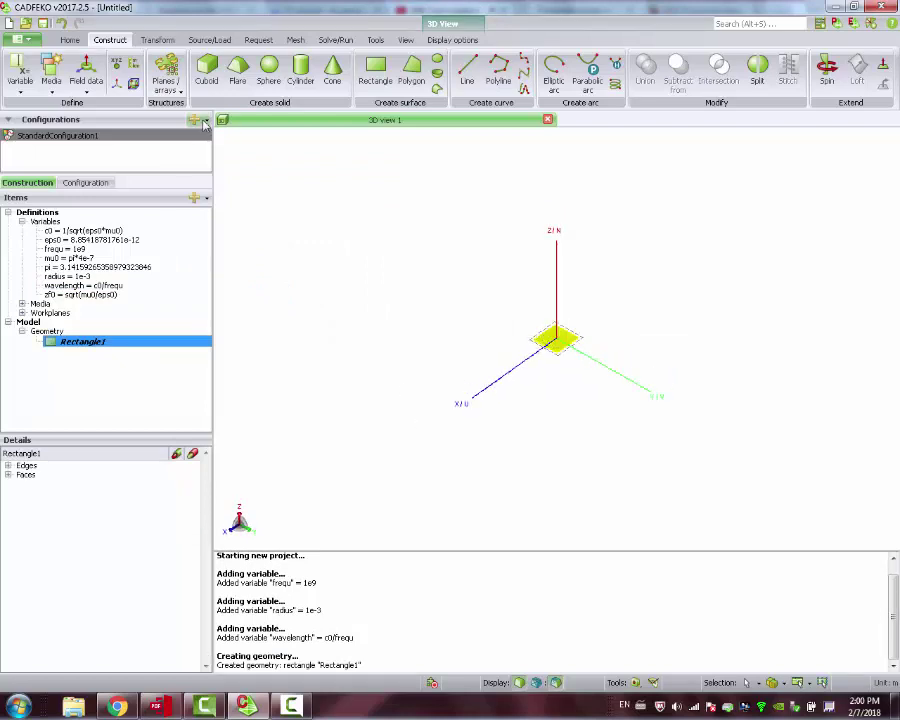
Create a line from the origin to the end point U 0, V 0, N wavelength/4
{"action": "left_click", "coordinate": [467, 72]}
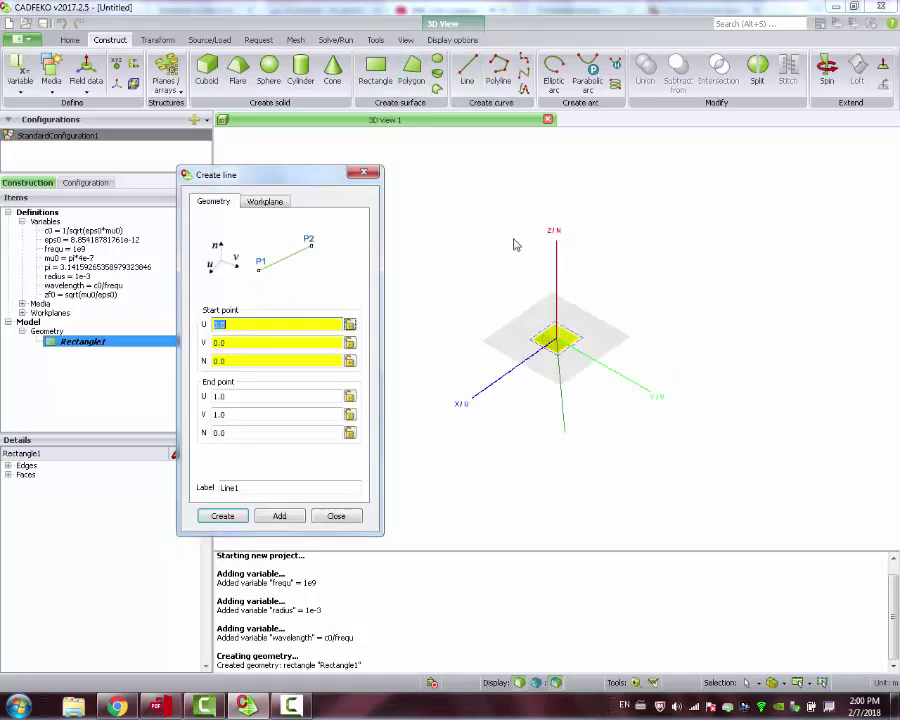
{"action": "left_click", "coordinate": [237, 396]}
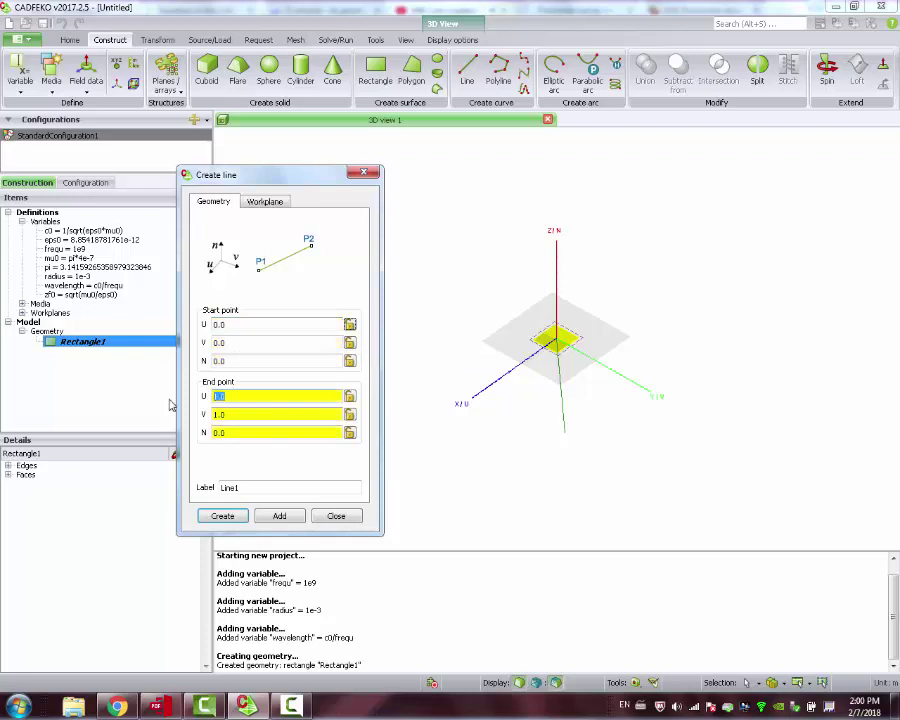
{"action": "type", "text": "0"}
{"action": "key", "text": "Tab"}
{"action": "type", "text": "0"}
{"action": "key", "text": "Tab"}
{"action": "type", "text": "1.0"}
{"action": "key", "text": "shift+Home"}
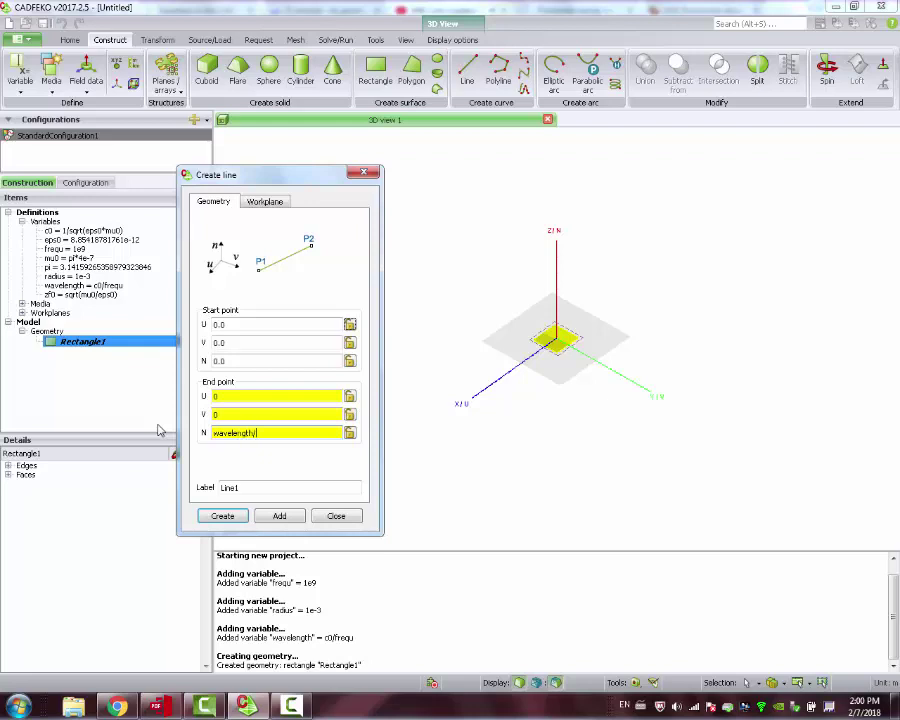
{"action": "left_click", "coordinate": [222, 516]}
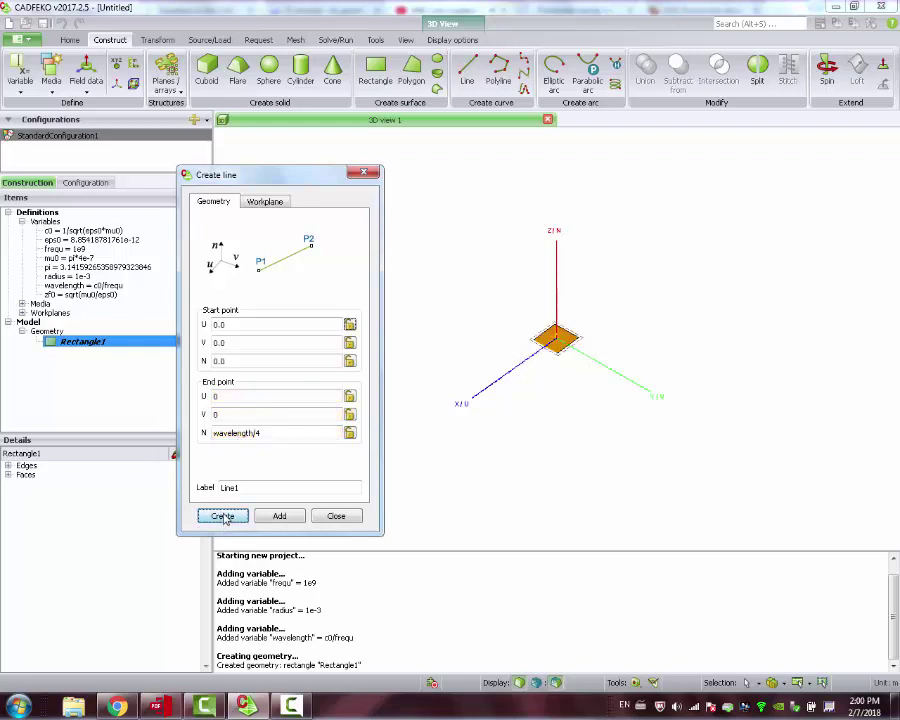
Union the vertical line and the rectangle into a single geometry part
{"action": "left_click_drag", "start_coordinate": [416, 430], "coordinate": [510, 430]}
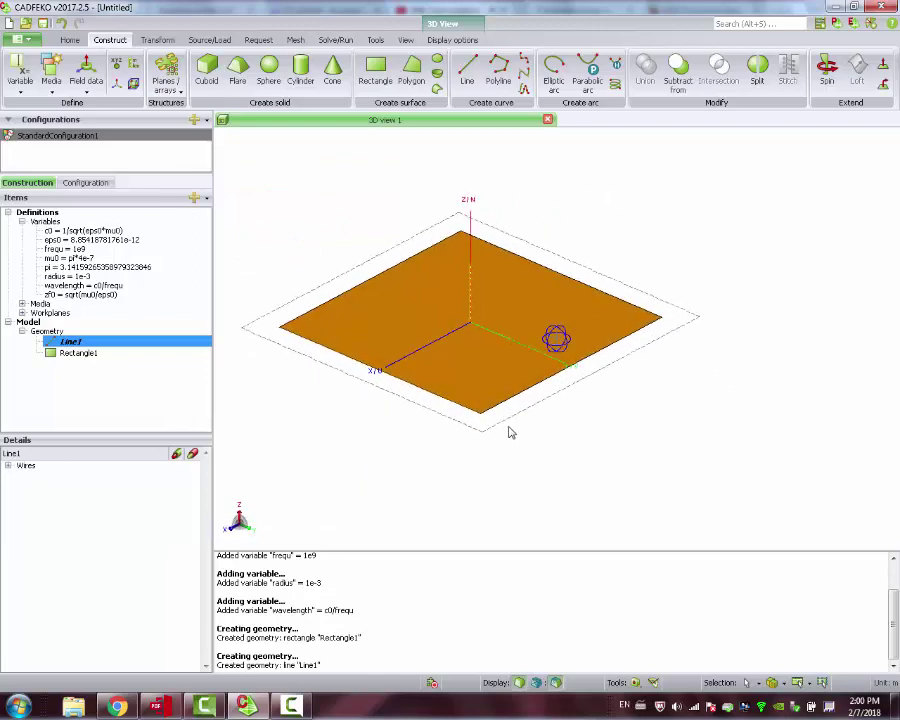
{"action": "left_click", "coordinate": [75, 353]}
{"action": "left_click", "coordinate": [68, 342]}
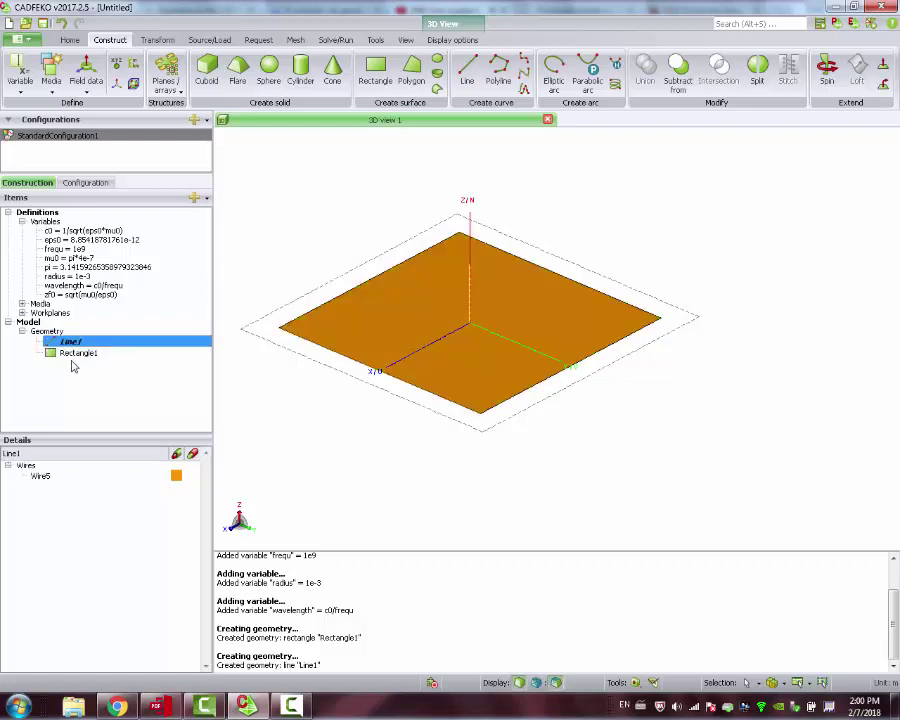
{"action": "left_click", "coordinate": [72, 353]}
{"action": "left_click", "coordinate": [71, 343], "text": "ctrl"}
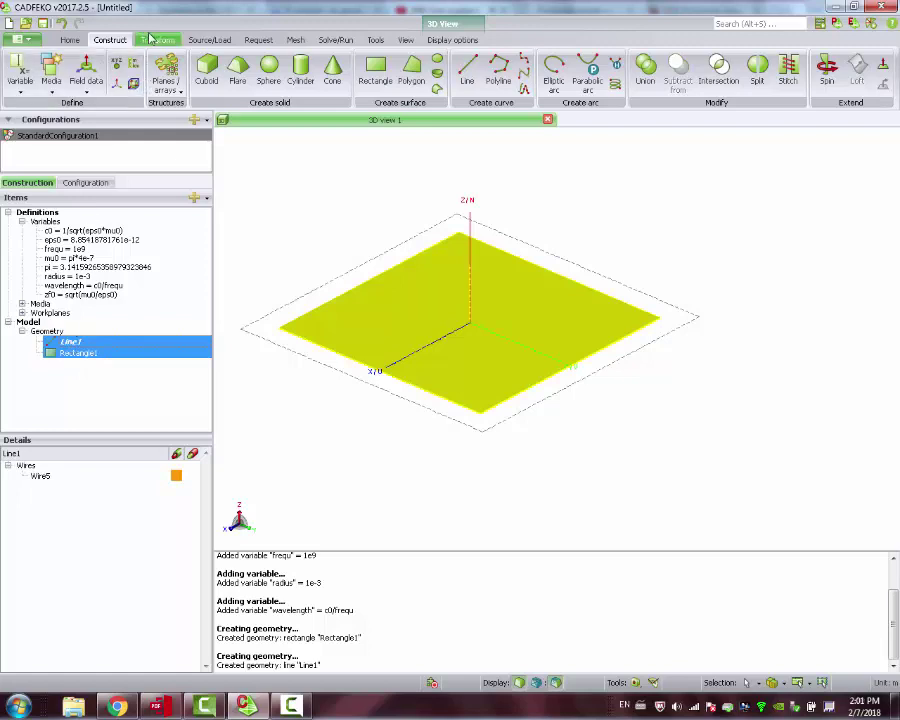
{"action": "left_click", "coordinate": [70, 40]}
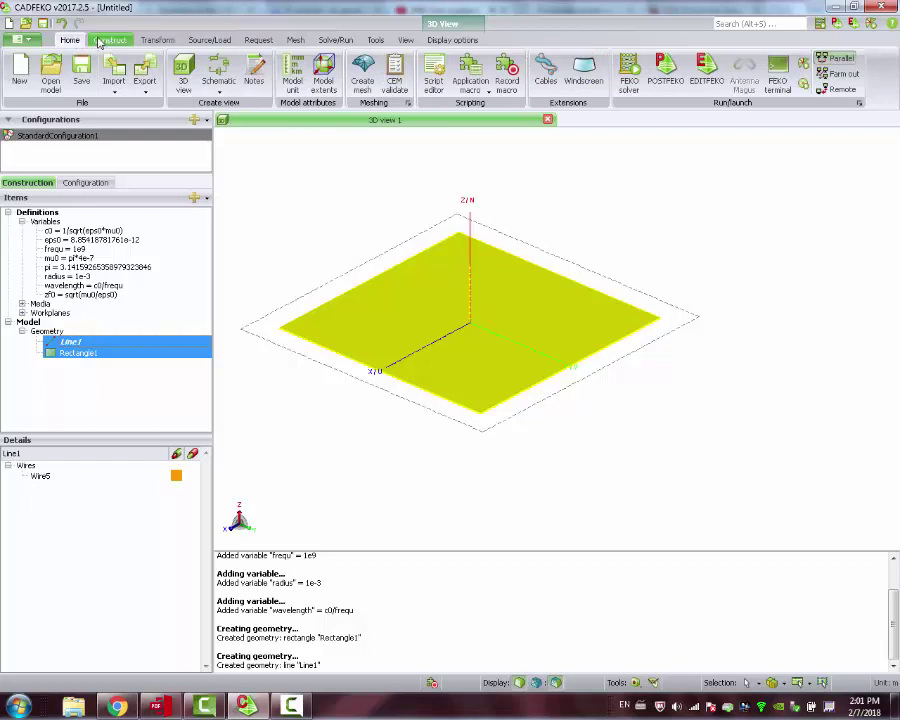
{"action": "left_click", "coordinate": [112, 40]}
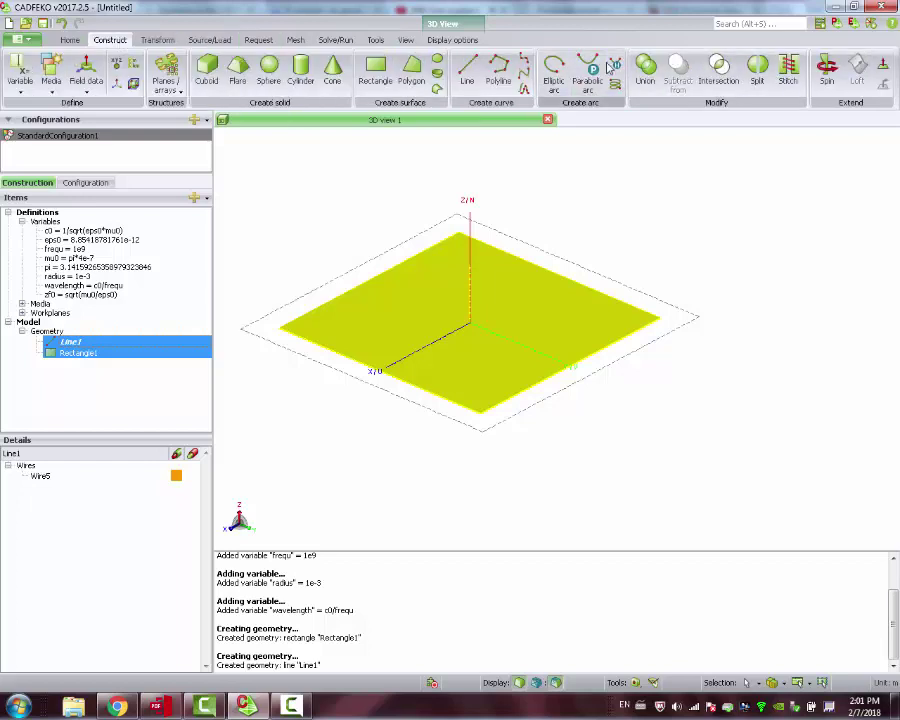
{"action": "left_click", "coordinate": [645, 68]}
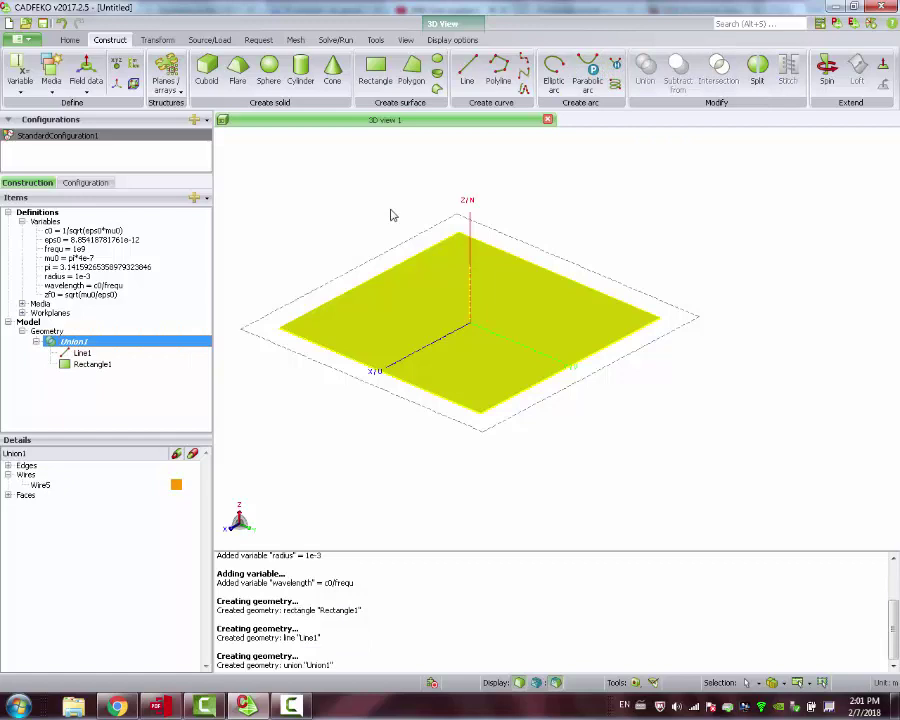
{"action": "left_click", "coordinate": [86, 355]}
{"action": "right_click", "coordinate": [88, 358]}
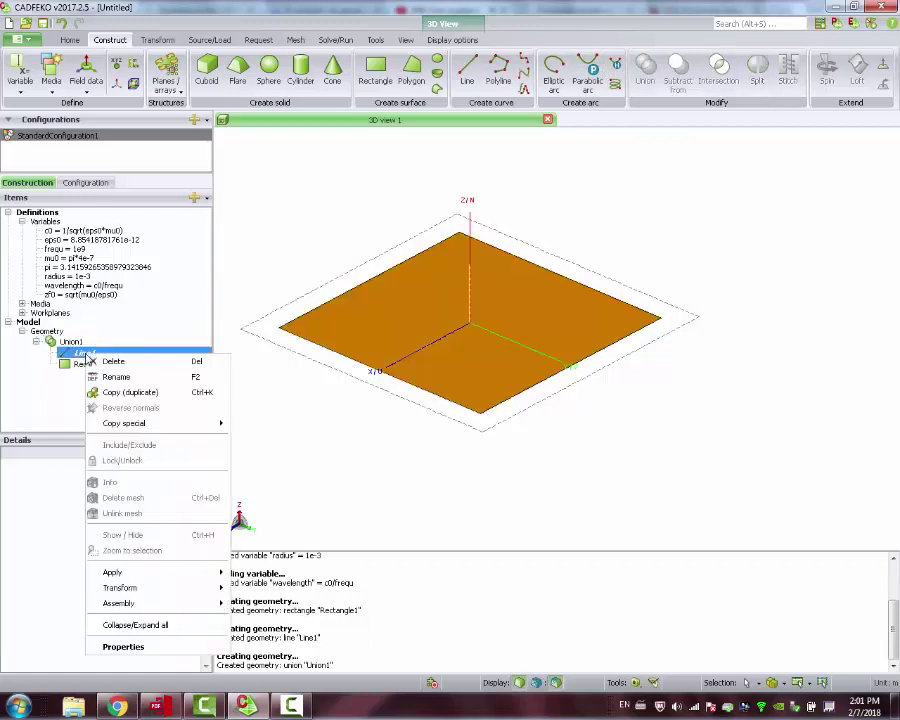
{"action": "mouse_move", "coordinate": [176, 577]}
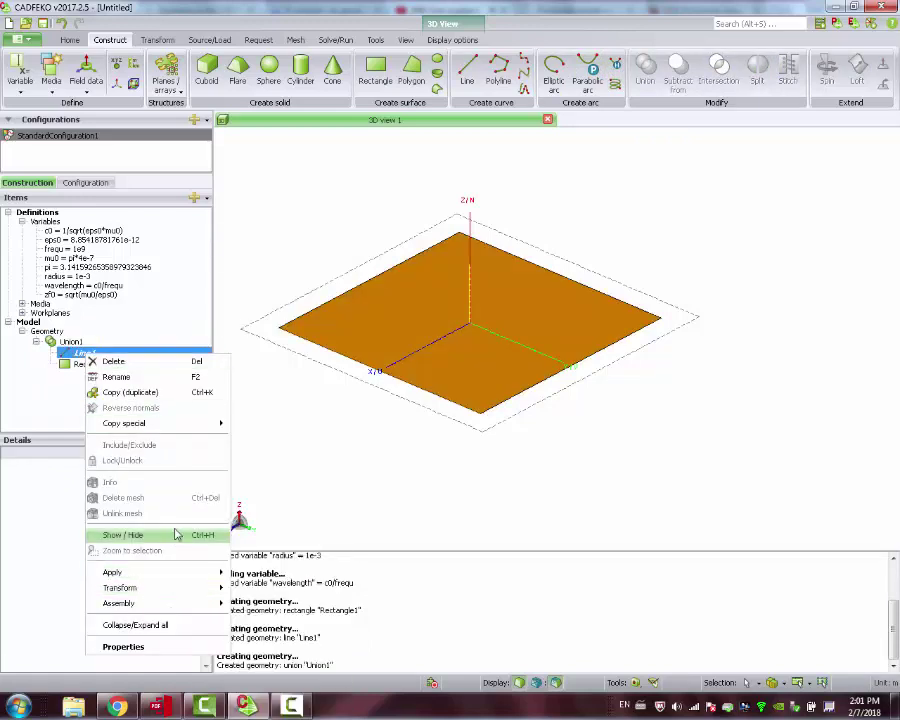
{"action": "left_click", "coordinate": [66, 396]}
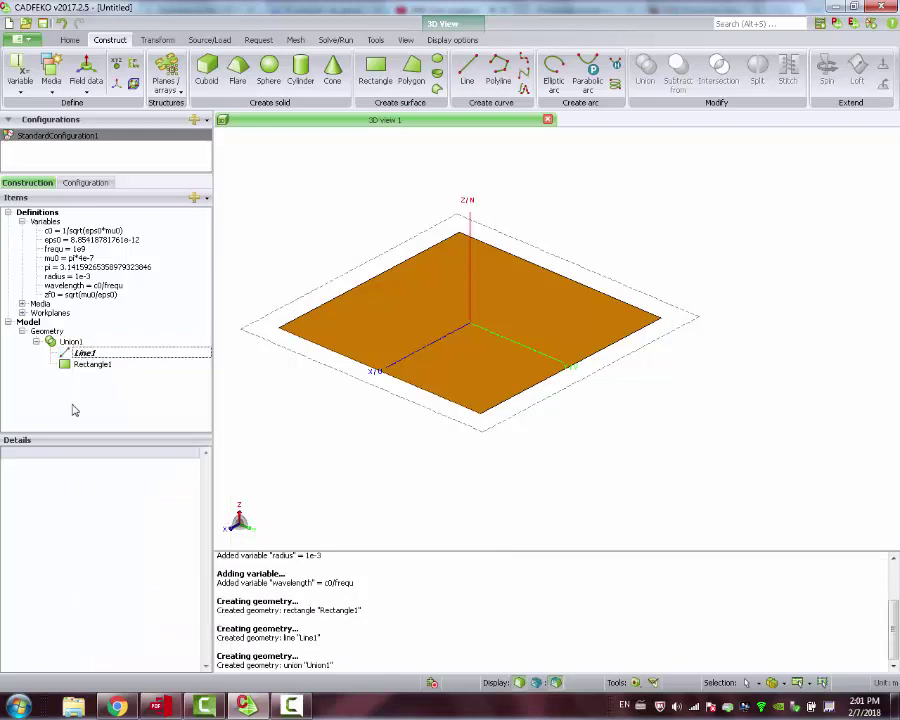
{"action": "left_click", "coordinate": [77, 351]}
Create a wire port on the union's wire, placed on a segment at the start of the wire
{"action": "left_click", "coordinate": [66, 342]}
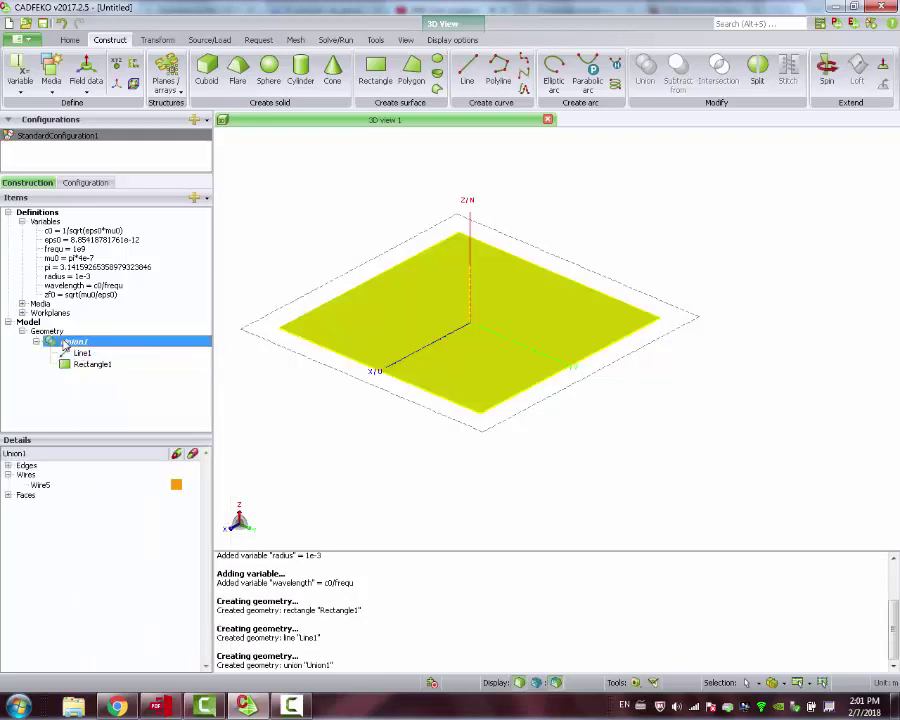
{"action": "left_click", "coordinate": [8, 495]}
{"action": "left_click", "coordinate": [45, 485]}
{"action": "right_click", "coordinate": [45, 485]}
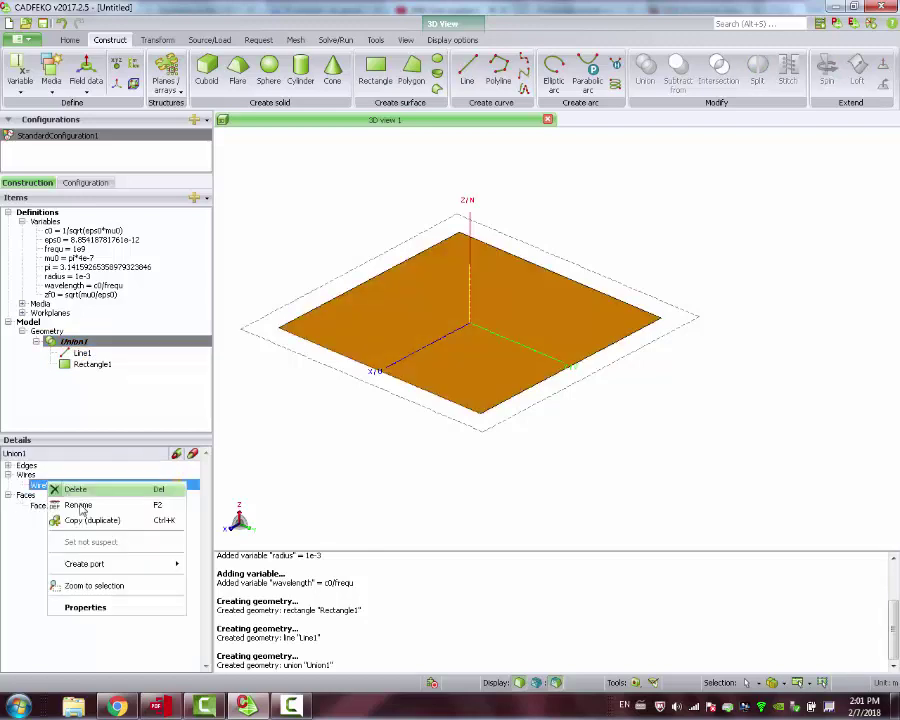
{"action": "mouse_move", "coordinate": [124, 565]}
{"action": "left_click", "coordinate": [218, 565]}
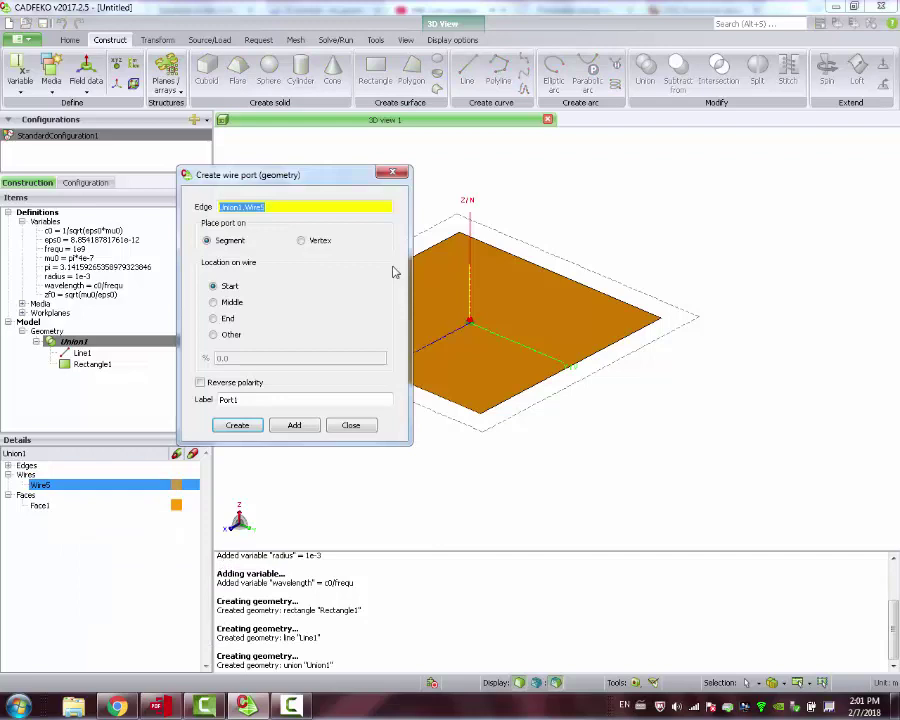
{"action": "middle_click_drag", "start_coordinate": [575, 366], "coordinate": [514, 314]}
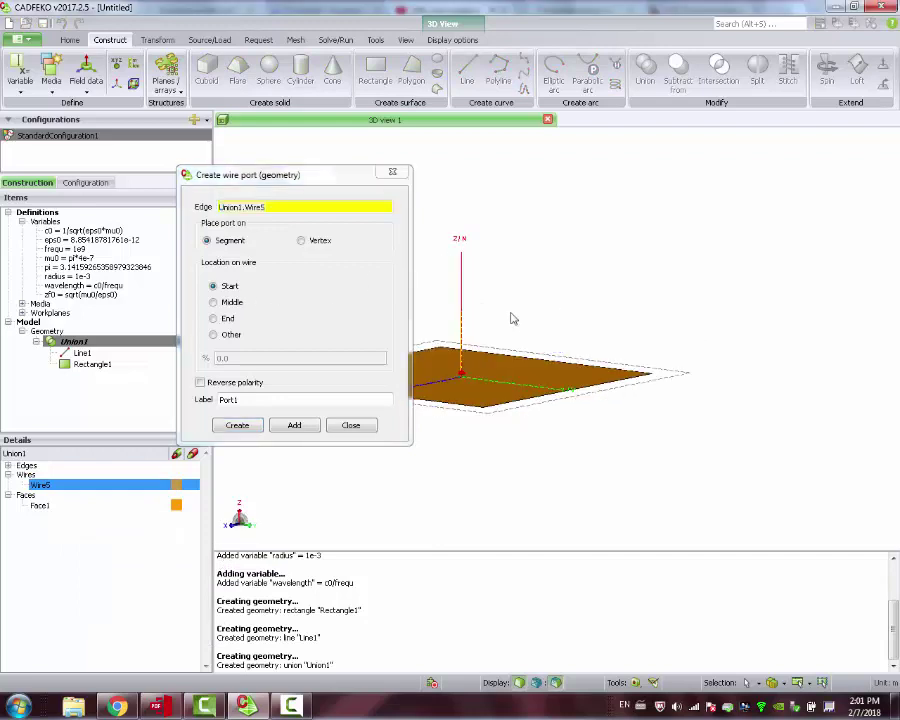
{"action": "left_click", "coordinate": [213, 318]}
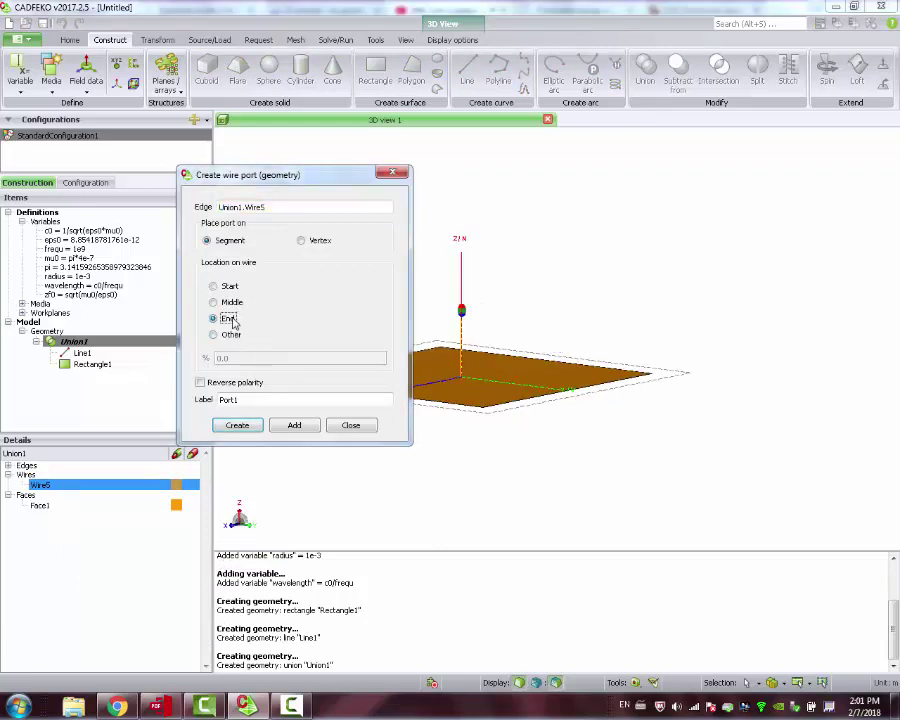
{"action": "left_click", "coordinate": [229, 287]}
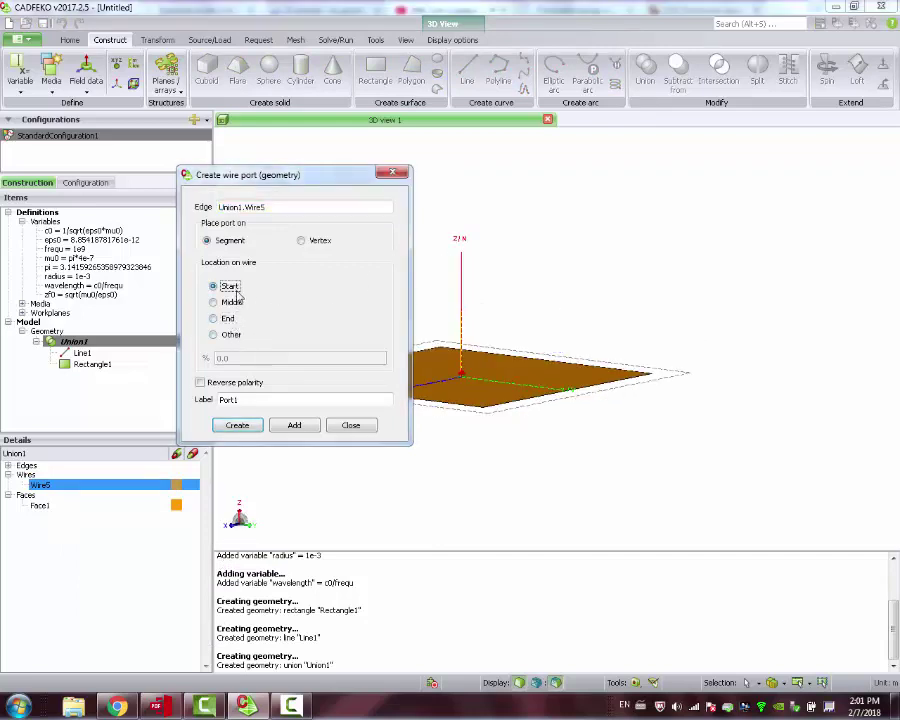
{"action": "left_click", "coordinate": [246, 429]}
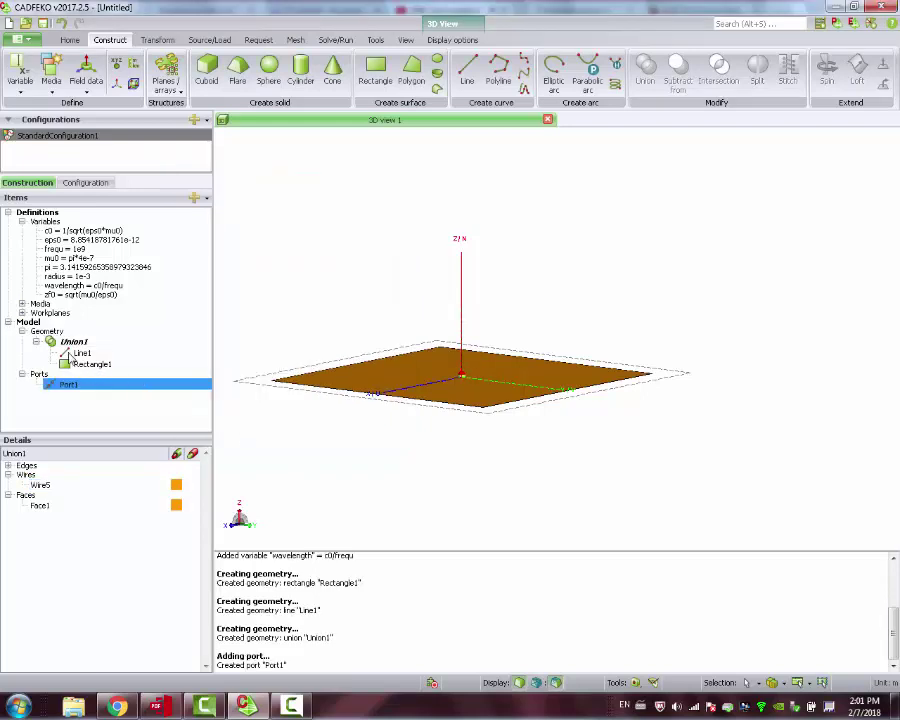
Enable a local wire radius for the union's wire and set it to the variable radius
{"action": "left_click", "coordinate": [78, 354]}
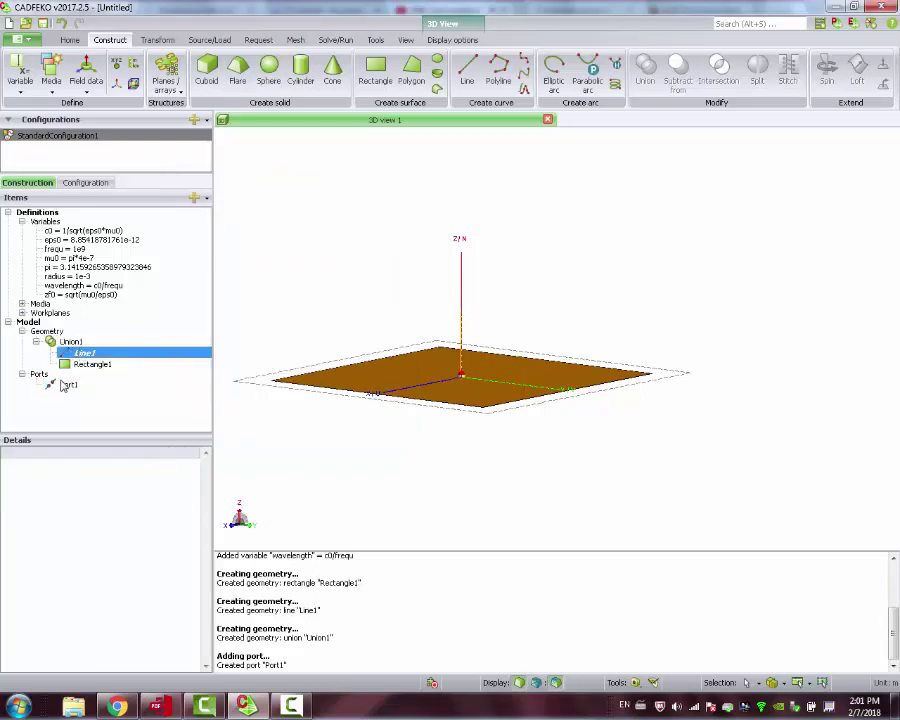
{"action": "left_click", "coordinate": [64, 384]}
{"action": "left_click", "coordinate": [58, 333]}
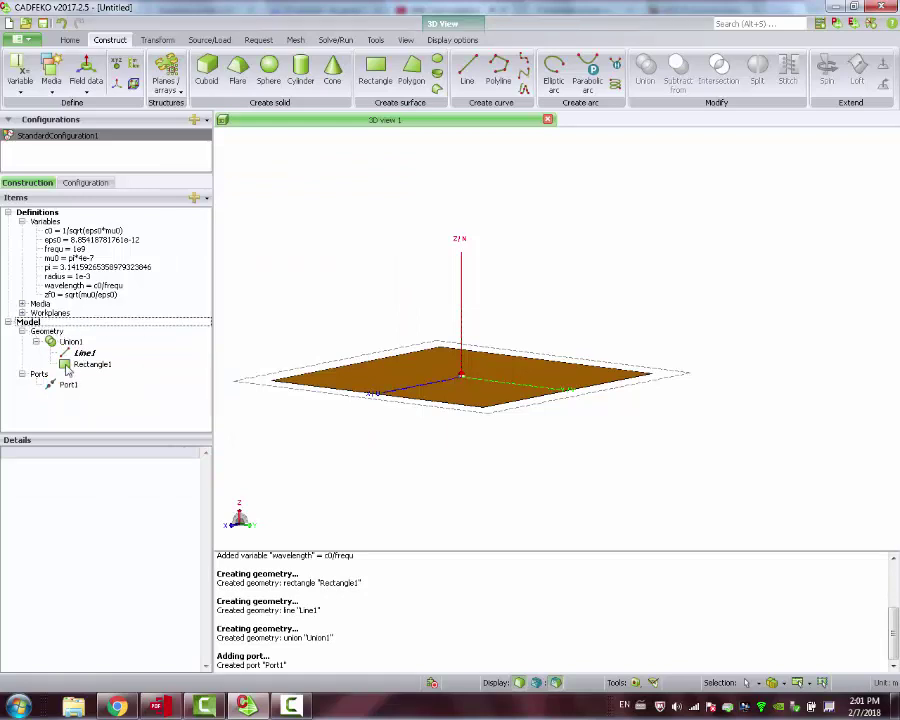
{"action": "left_click", "coordinate": [38, 373]}
{"action": "left_click", "coordinate": [72, 343]}
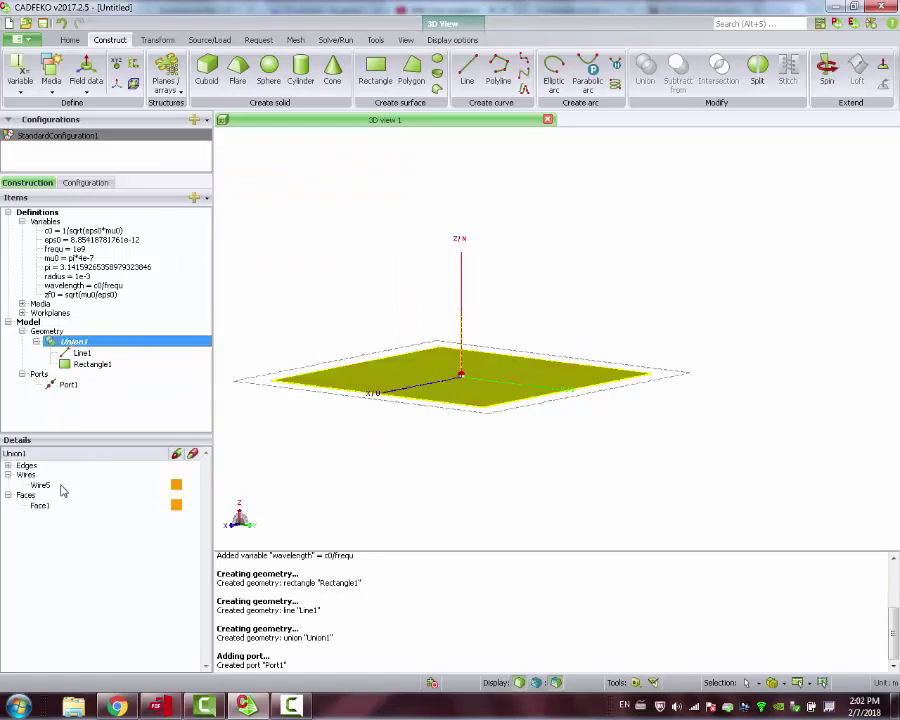
{"action": "double_click", "coordinate": [62, 487]}
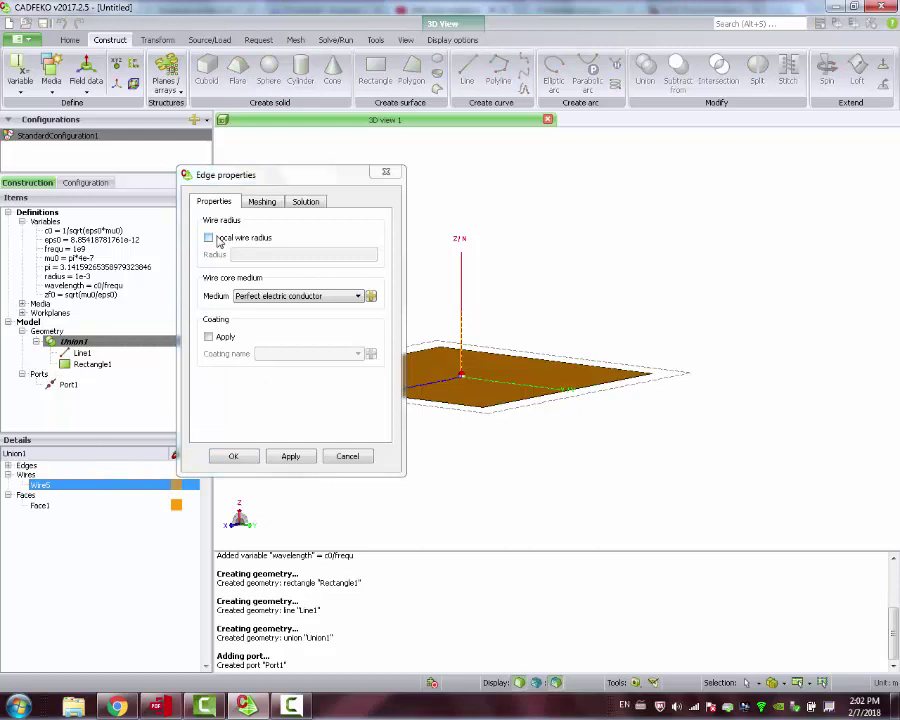
{"action": "left_click", "coordinate": [219, 240]}
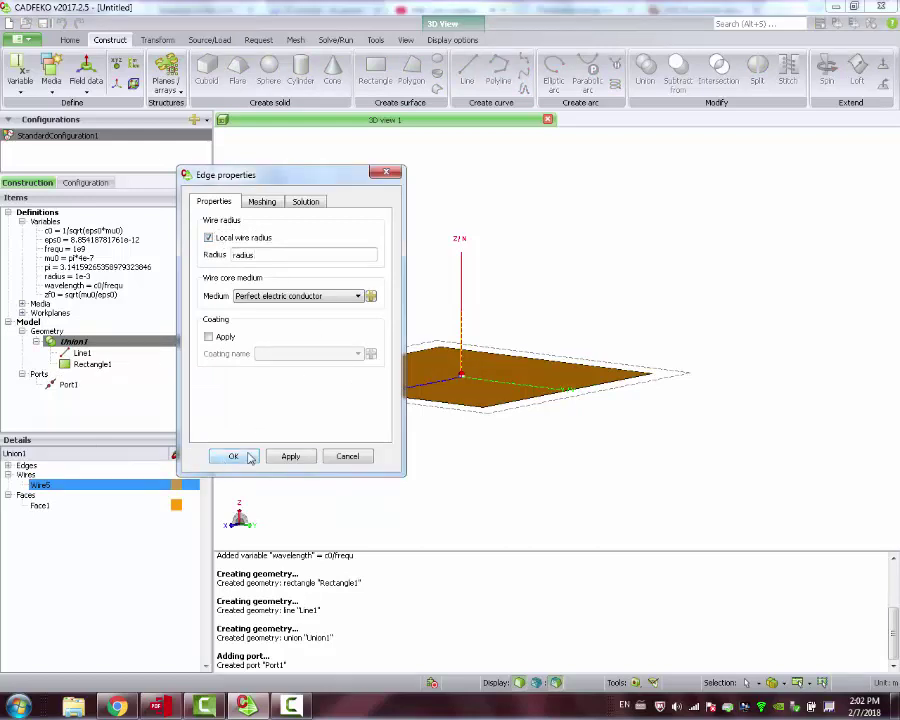
{"action": "left_click", "coordinate": [288, 457]}
{"action": "left_click", "coordinate": [233, 456]}
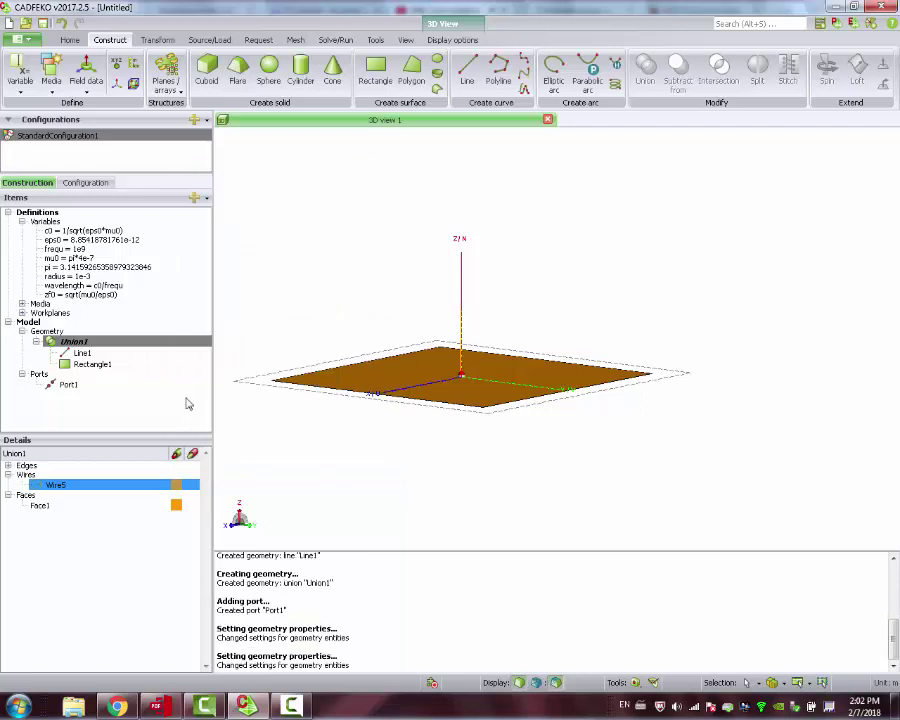
{"action": "left_click", "coordinate": [64, 383]}
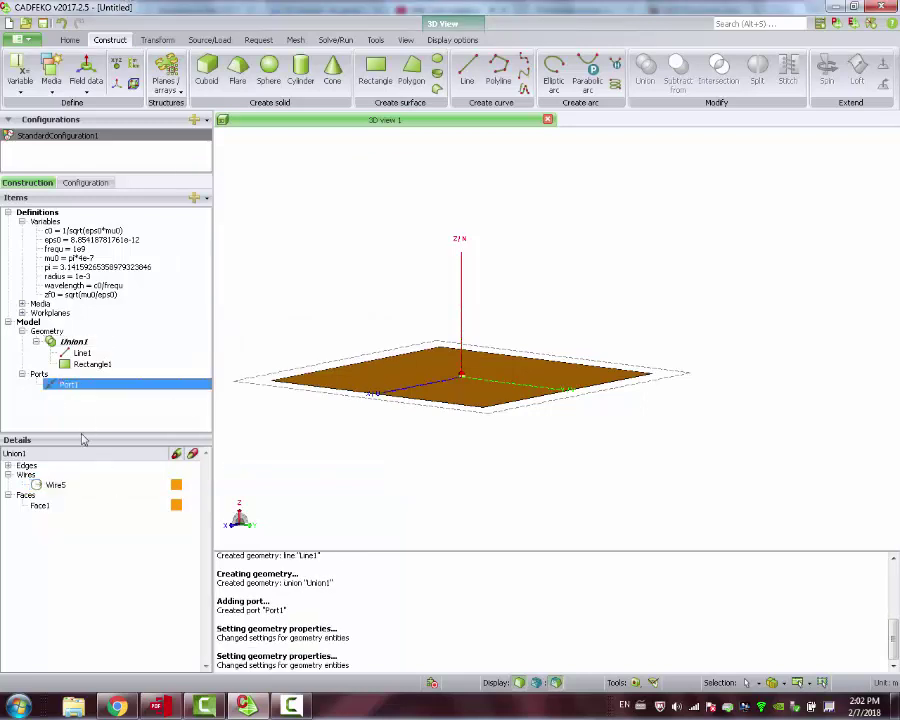
{"action": "left_click", "coordinate": [54, 484]}
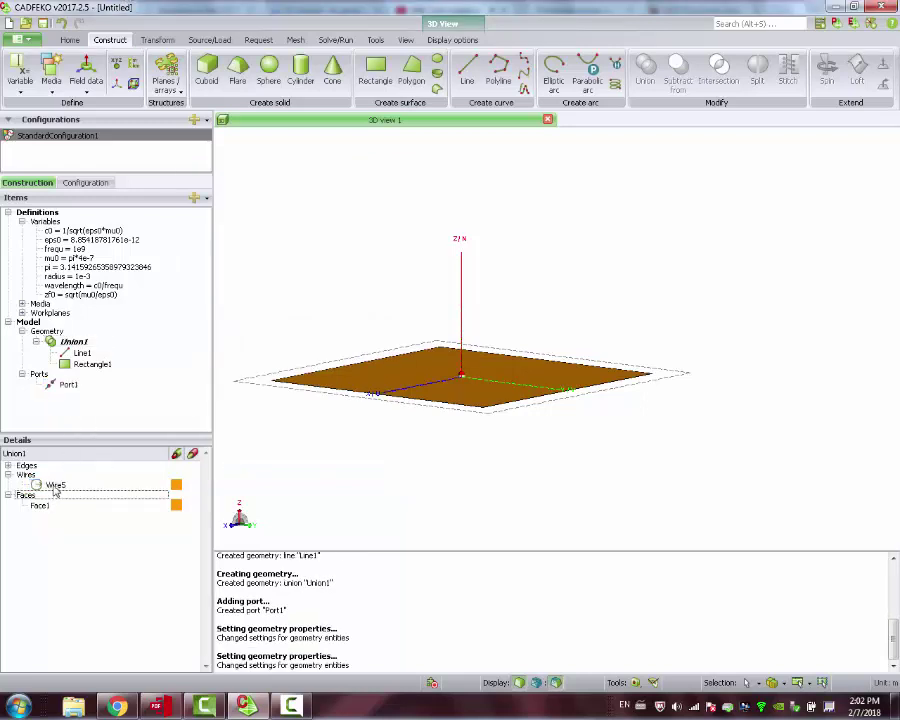
{"action": "right_click", "coordinate": [55, 485]}
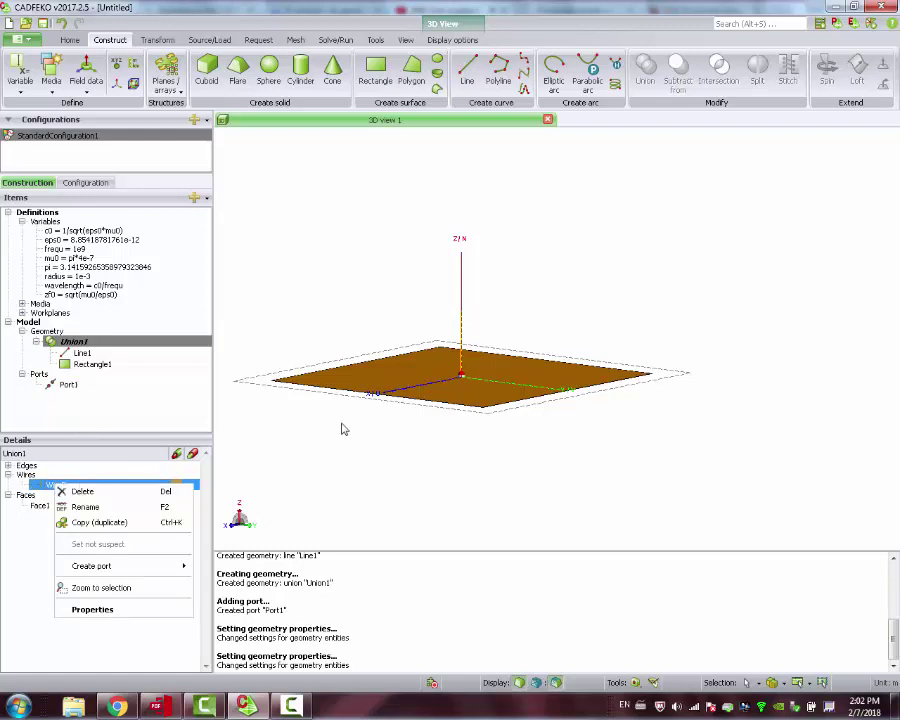
{"action": "mouse_move", "coordinate": [117, 567]}
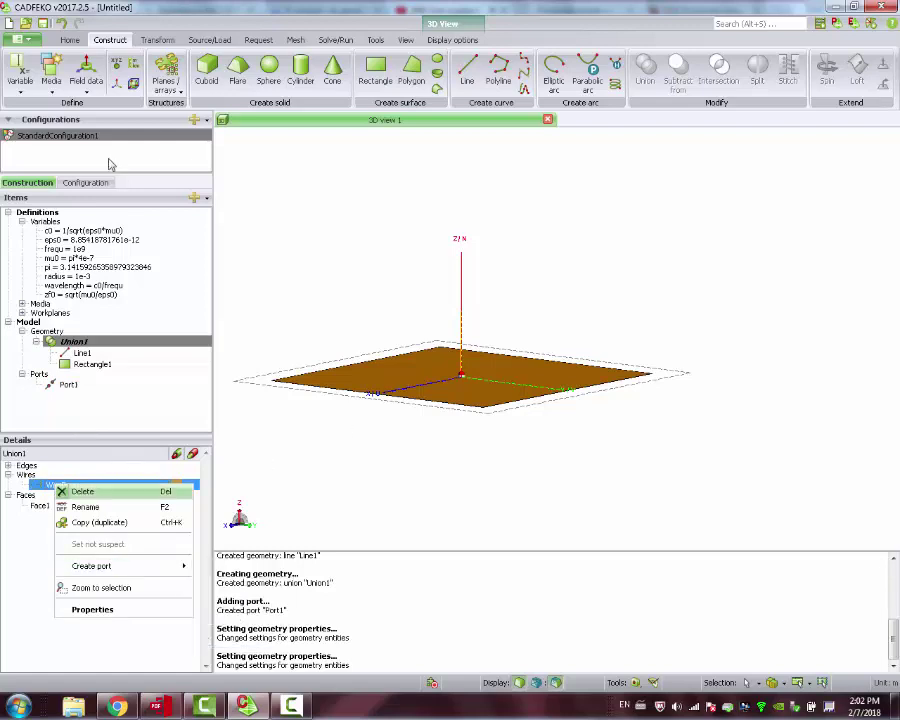
{"action": "left_click", "coordinate": [297, 221]}
Add a voltage source on Port1 with magnitude 1 V, phase 0 degrees and port impedance 50 Ohm
{"action": "left_click", "coordinate": [209, 40]}
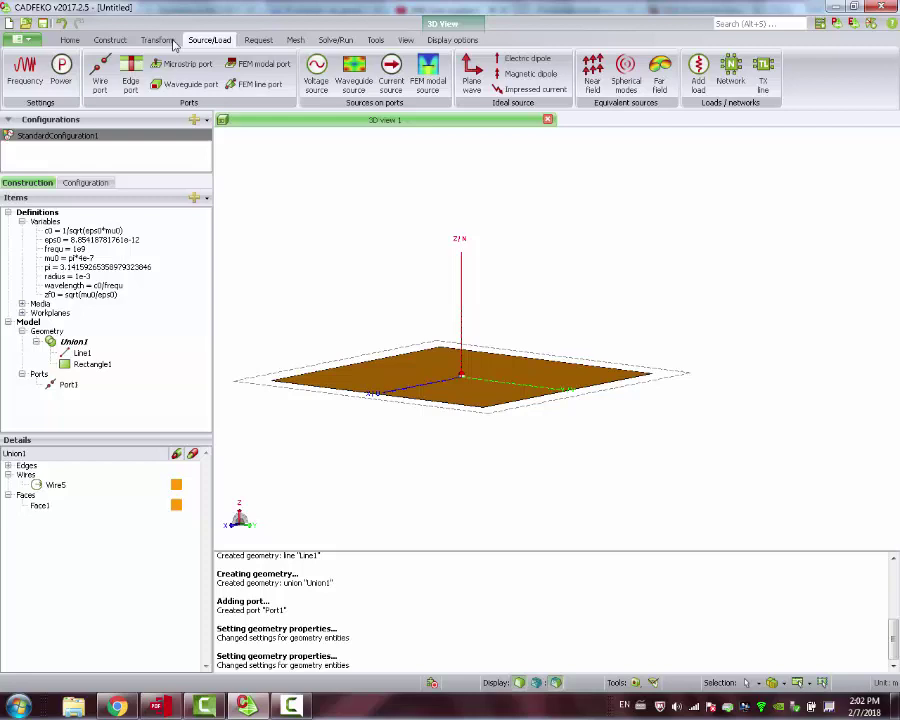
{"action": "left_click", "coordinate": [316, 68]}
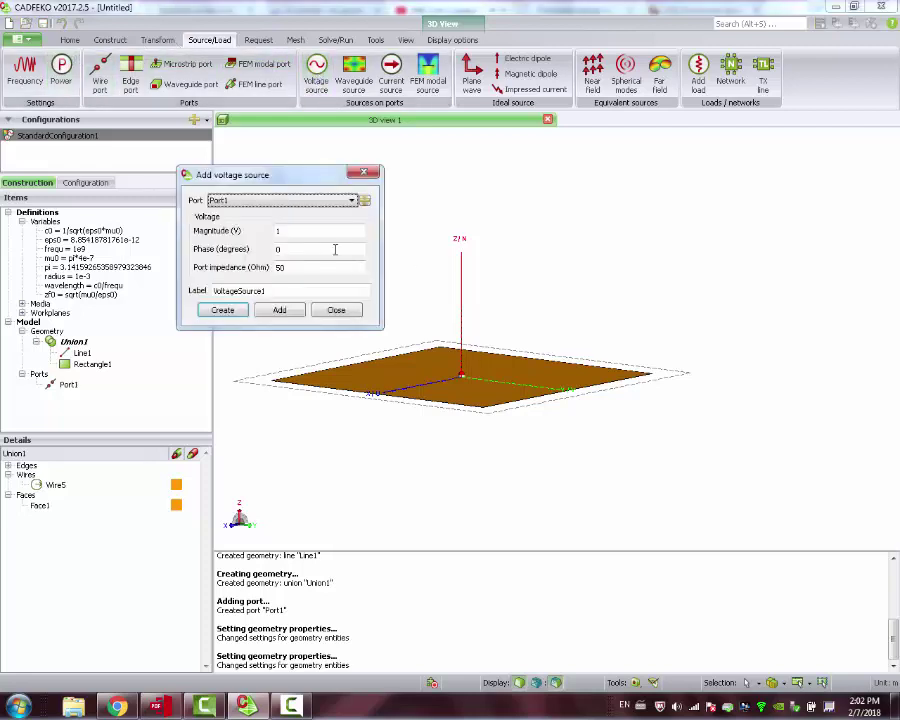
{"action": "left_click", "coordinate": [224, 312]}
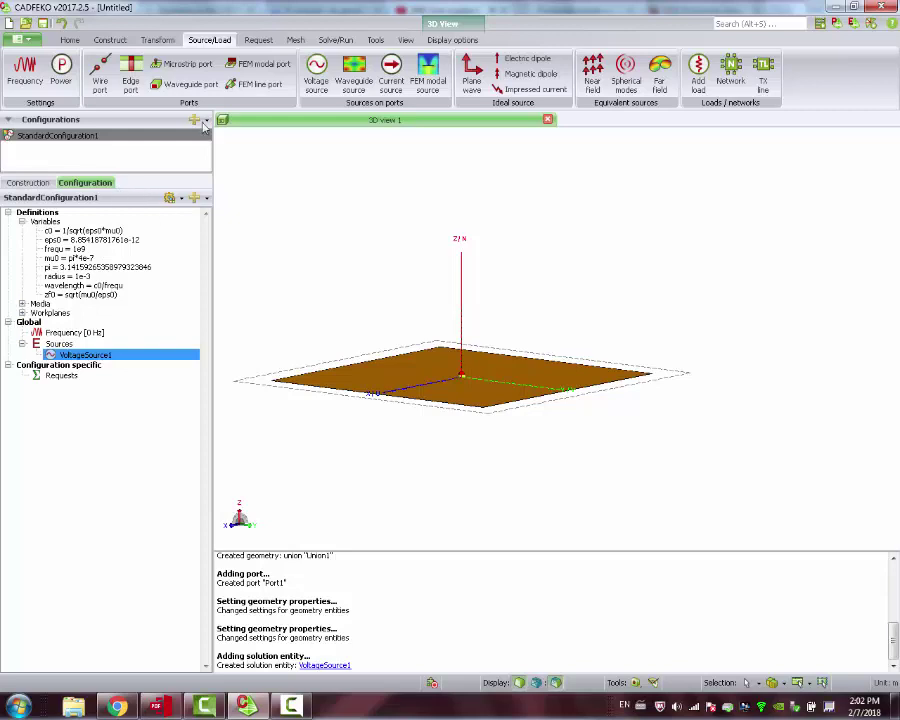
Set the solution frequency to linearly spaced discrete points, starting at 800e6 Hz and ending at 1200e6 Hz
{"action": "left_click", "coordinate": [24, 66]}
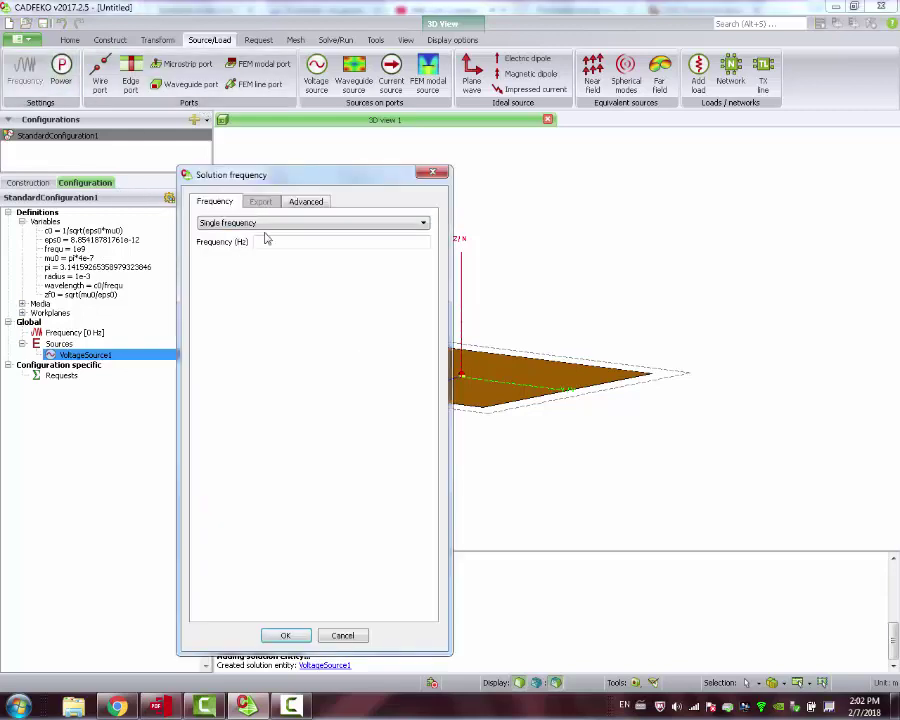
{"action": "left_click", "coordinate": [265, 226]}
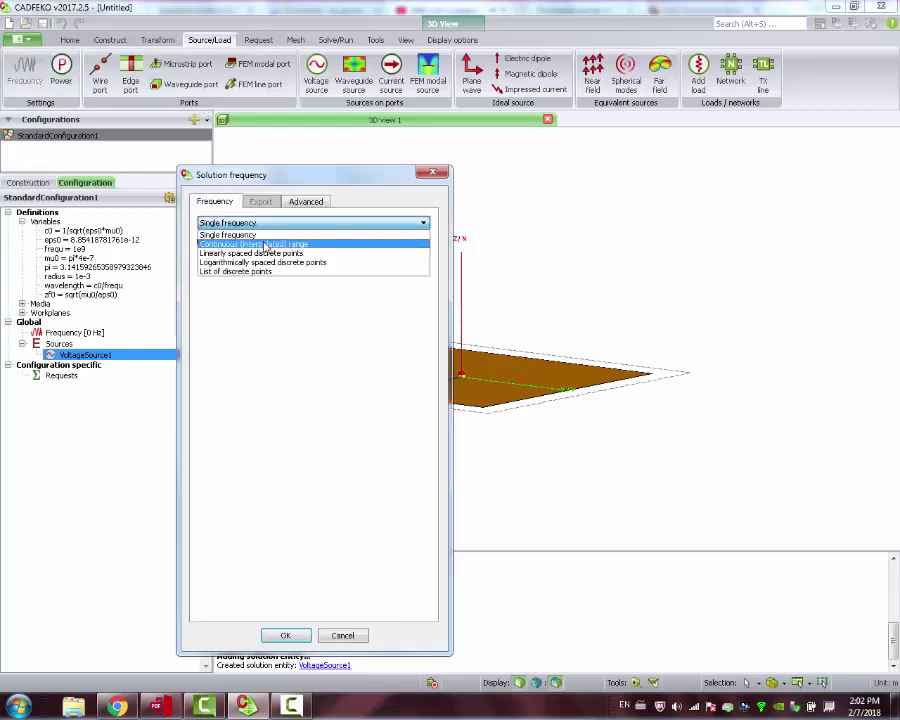
{"action": "left_click", "coordinate": [264, 244]}
{"action": "left_click", "coordinate": [264, 223]}
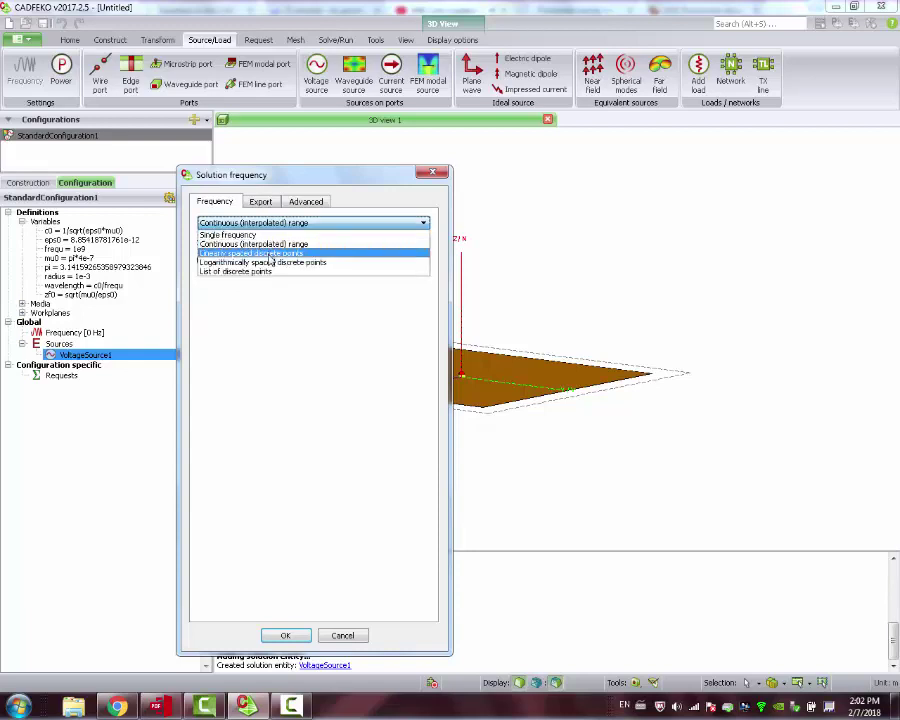
{"action": "left_click", "coordinate": [268, 254]}
{"action": "left_click", "coordinate": [290, 242]}
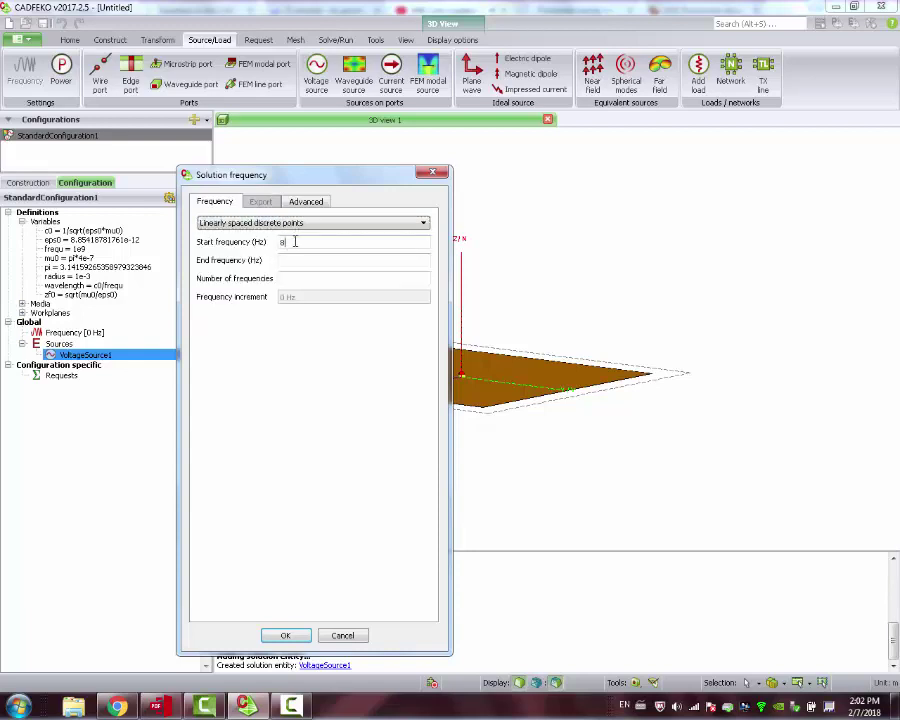
{"action": "type", "text": "800e6"}
{"action": "key", "text": "Tab"}
{"action": "key", "text": "Tab"}
Set the number of frequencies to 7 and accept the solution frequency settings
{"action": "type", "text": "1"}
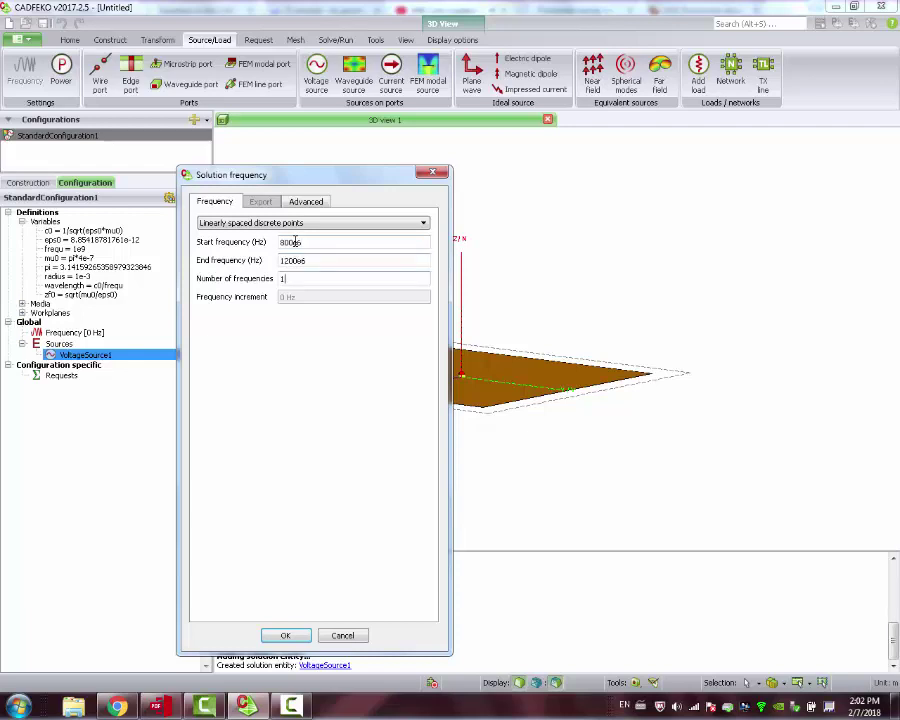
{"action": "type", "text": "00"}
{"action": "type", "text": "0"}
{"action": "key", "text": "BackSpace"}
{"action": "key", "text": "BackSpace"}
{"action": "key", "text": "BackSpace"}
{"action": "type", "text": "7"}
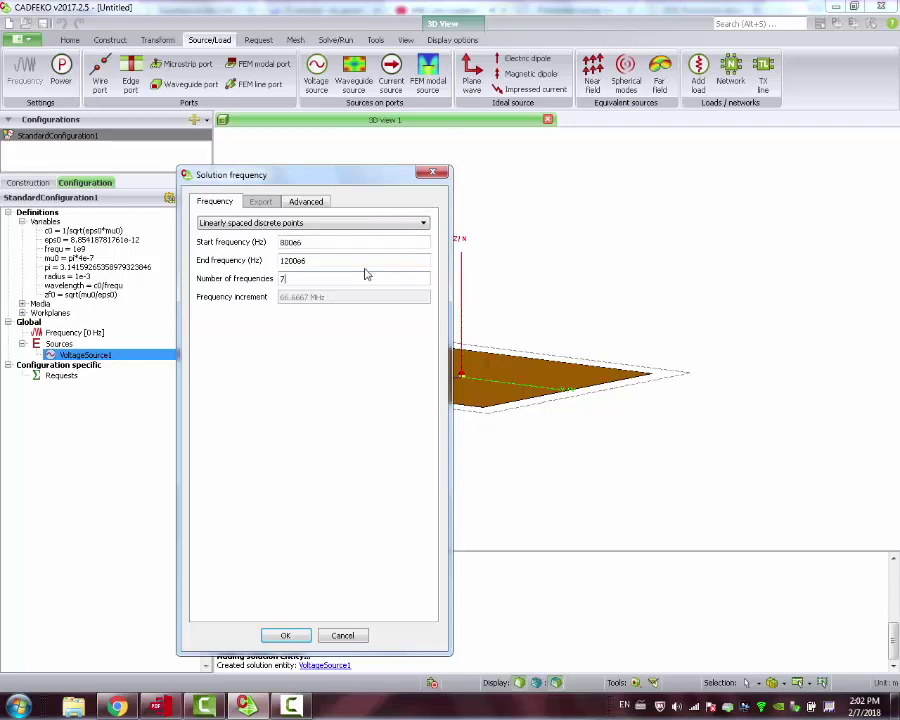
{"action": "left_click", "coordinate": [285, 635]}
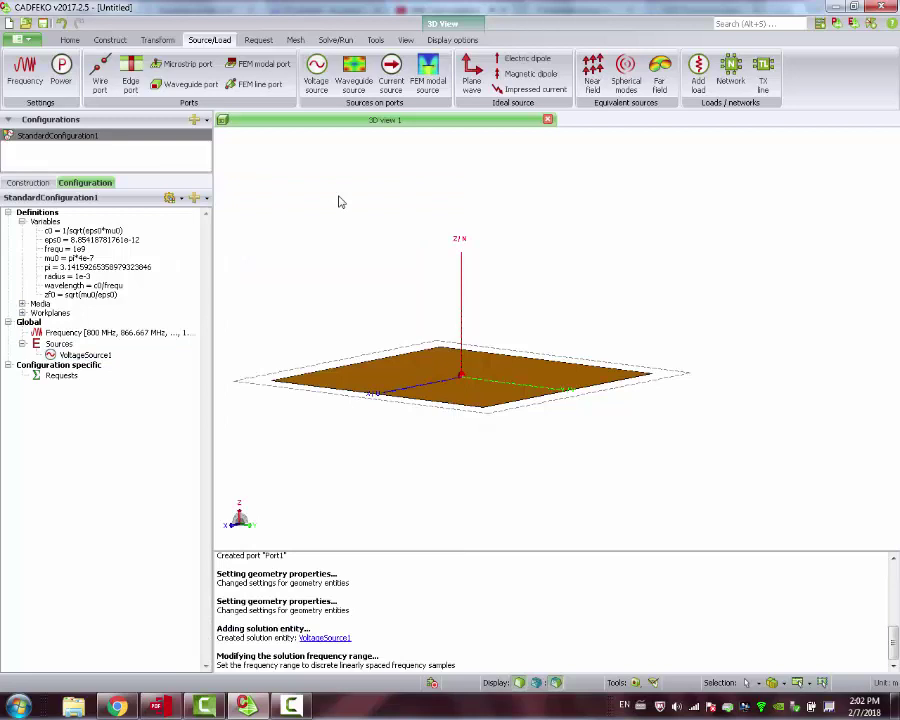
Mesh the whole model with the standard mesh size and a wire segment radius of wavelength/2
{"action": "left_click", "coordinate": [262, 40]}
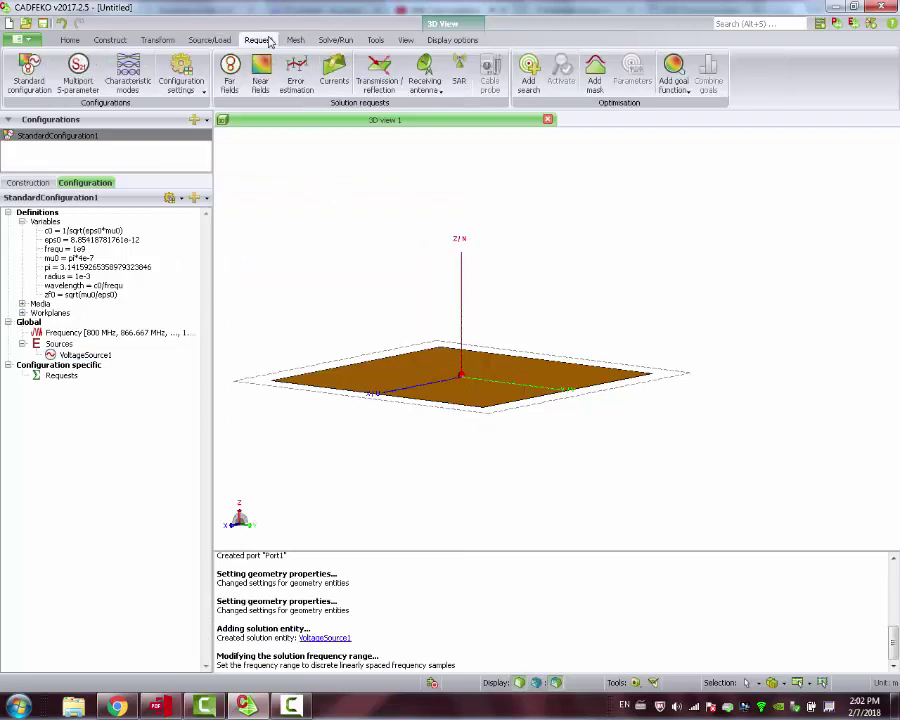
{"action": "left_click", "coordinate": [295, 40]}
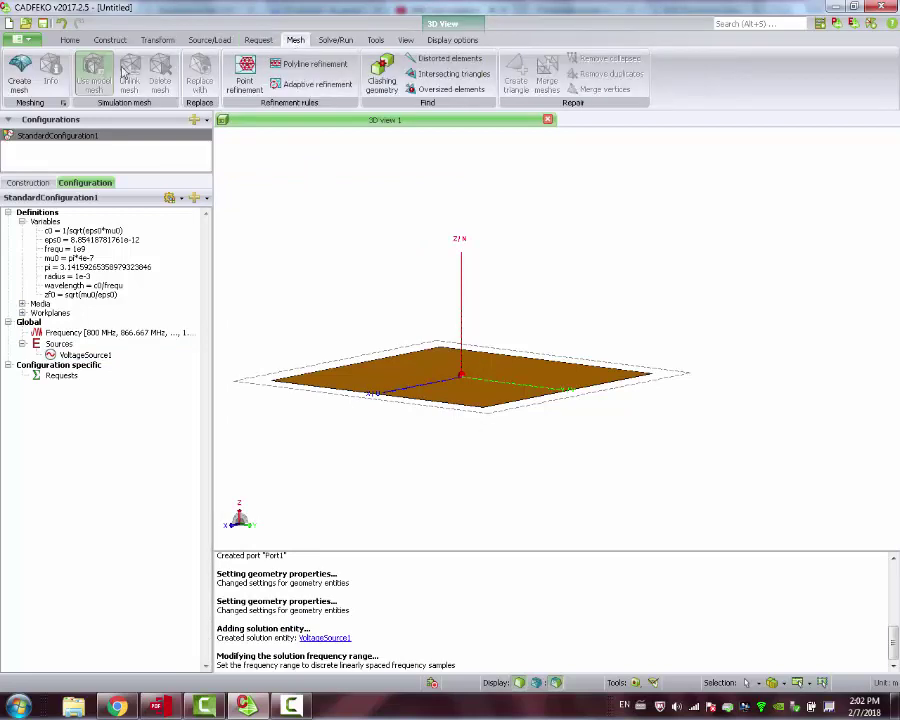
{"action": "left_click", "coordinate": [22, 70]}
{"action": "left_click", "coordinate": [300, 376]}
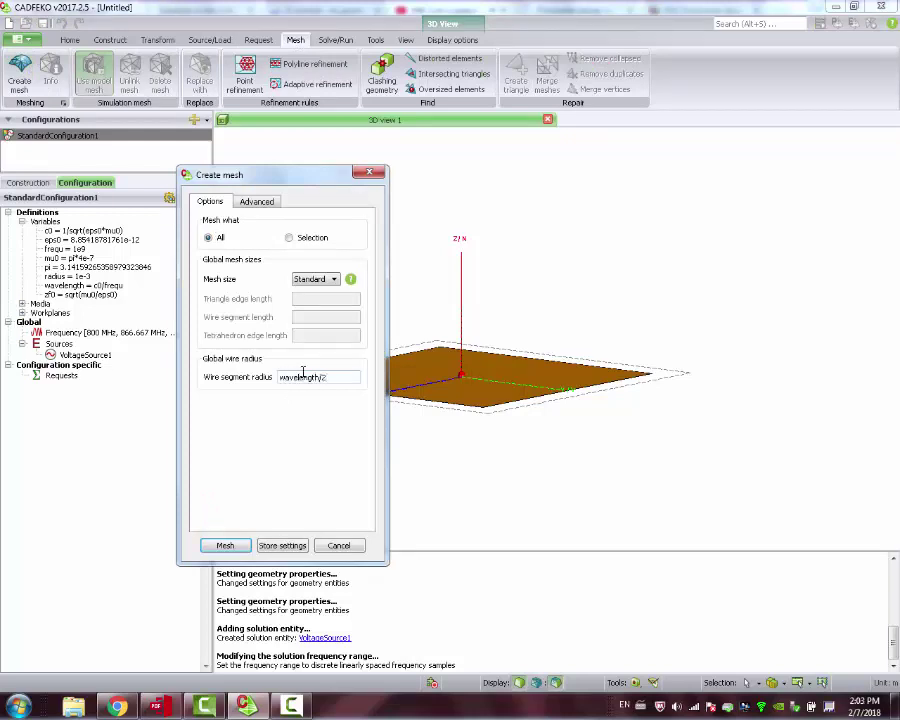
{"action": "left_click", "coordinate": [225, 545]}
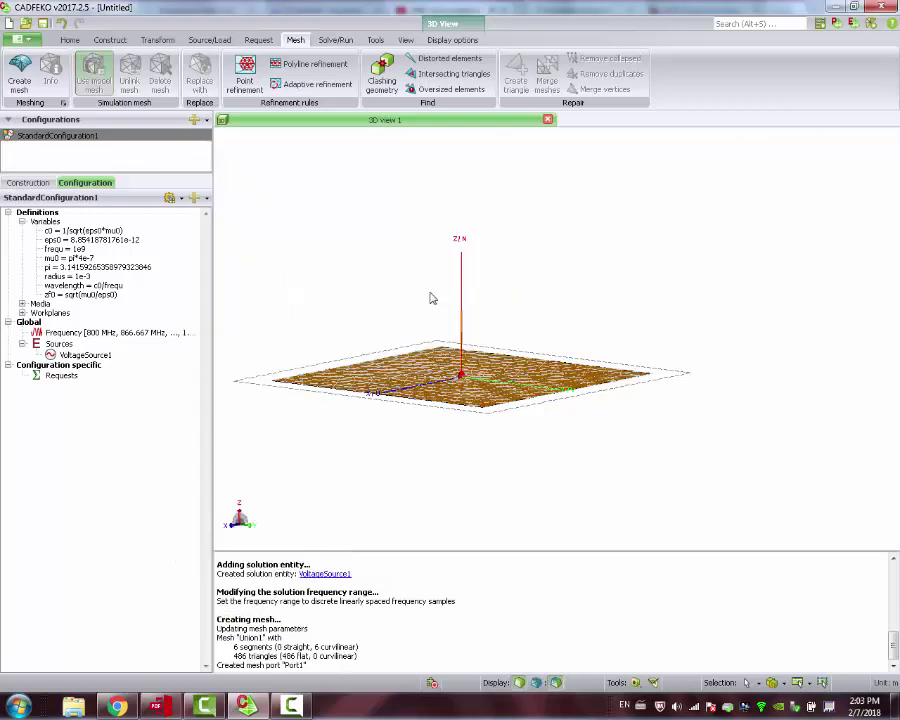
{"action": "left_click_drag", "start_coordinate": [432, 261], "coordinate": [275, 218]}
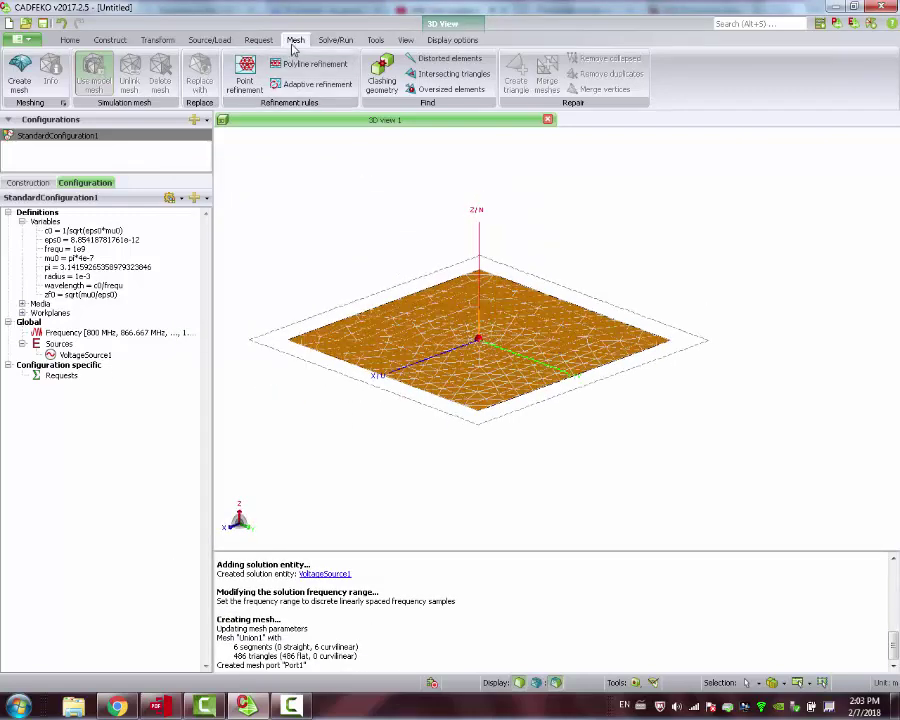
Try to start the parameter sweep macro on the unsaved monopole model
{"action": "left_click", "coordinate": [334, 40]}
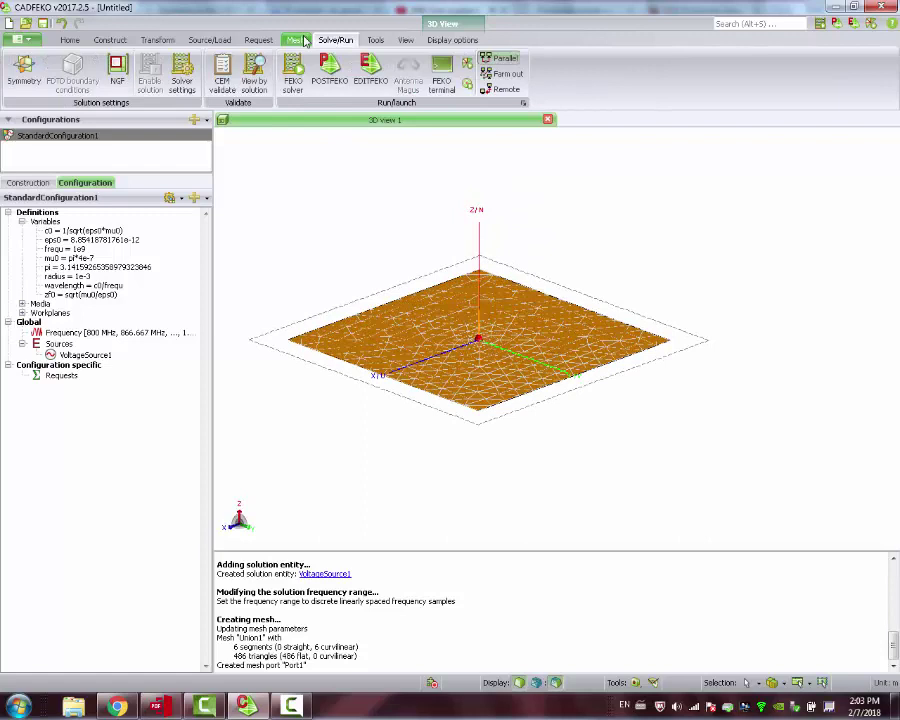
{"action": "left_click", "coordinate": [296, 40]}
{"action": "left_click", "coordinate": [74, 41]}
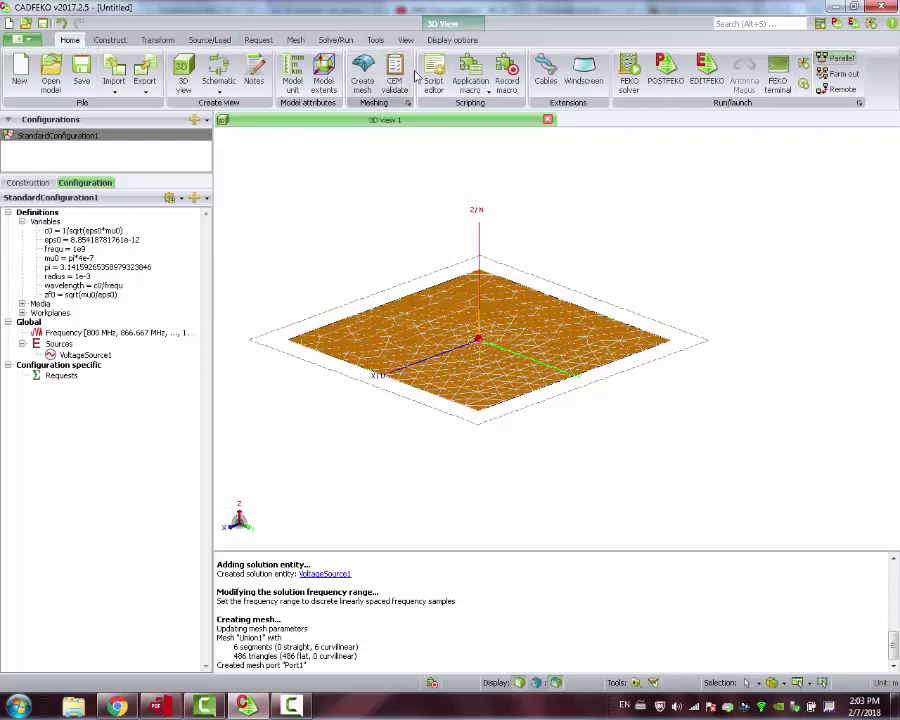
{"action": "left_click", "coordinate": [471, 89]}
{"action": "left_click", "coordinate": [493, 129]}
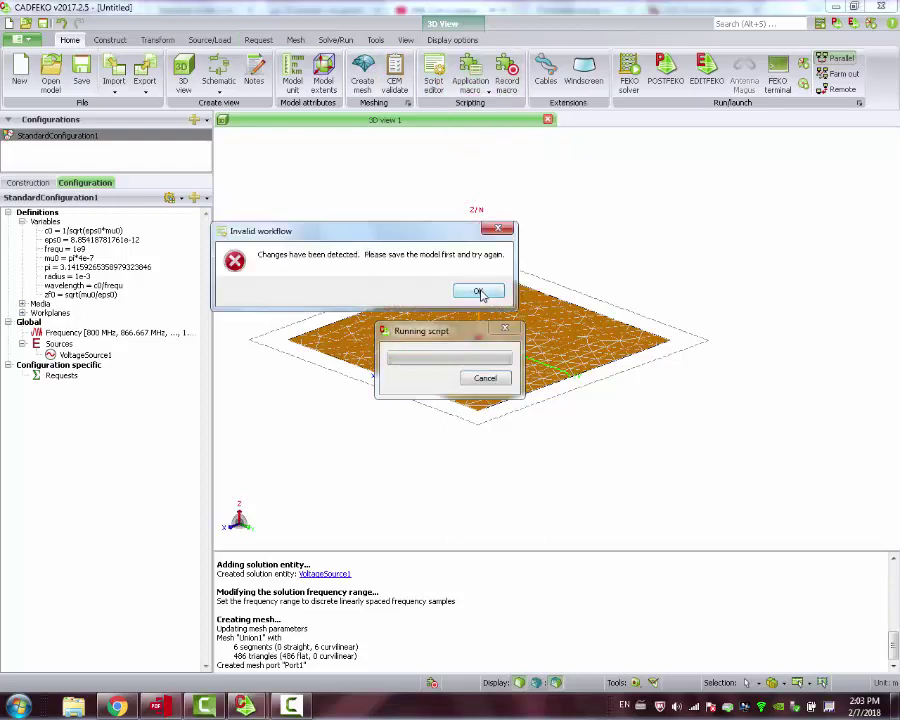
{"action": "left_click", "coordinate": [481, 290]}
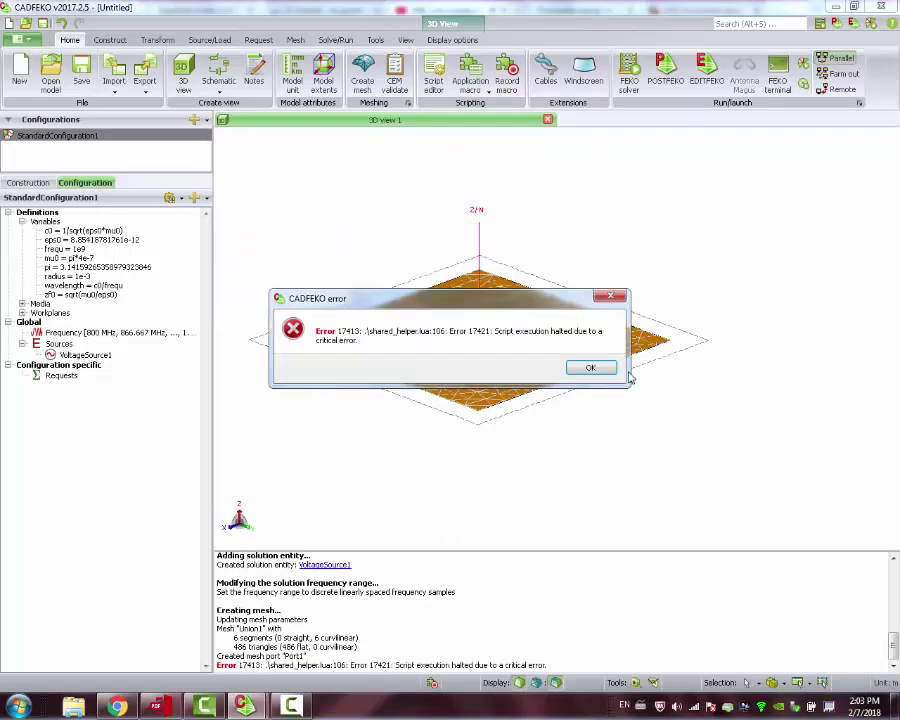
{"action": "left_click", "coordinate": [591, 368]}
Save the model as monopole_1.cfx in D:\Feko, overwriting the existing files of that name
{"action": "left_click", "coordinate": [22, 39]}
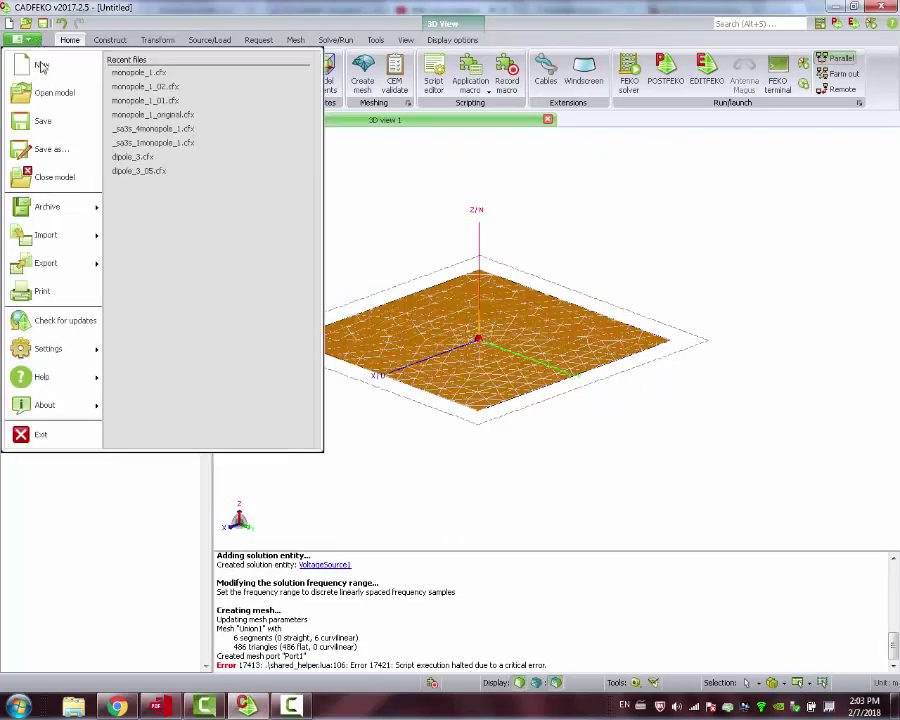
{"action": "left_click", "coordinate": [56, 148]}
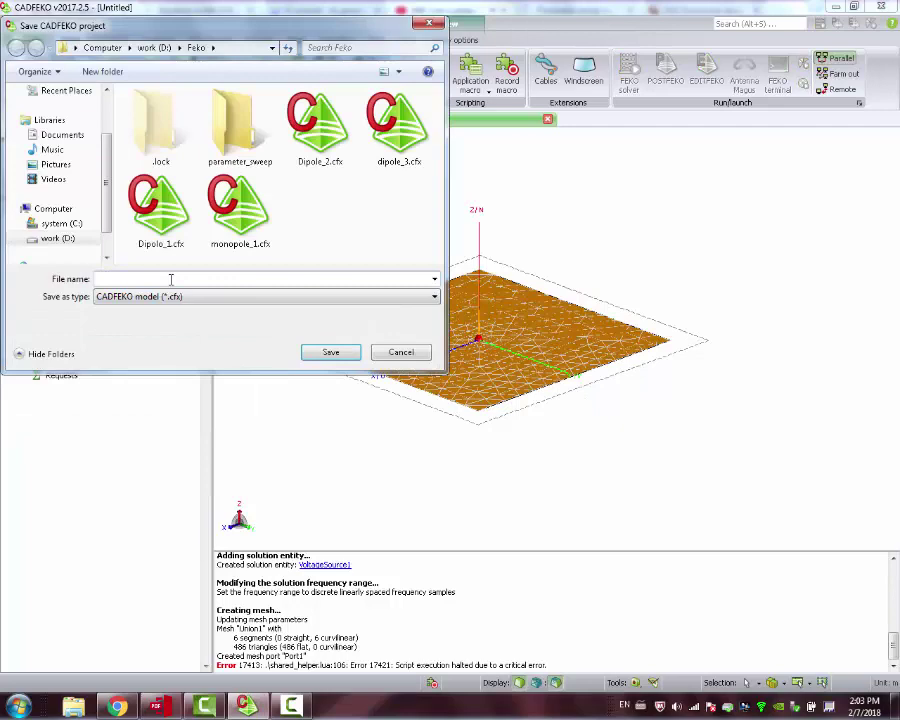
{"action": "left_click", "coordinate": [240, 210]}
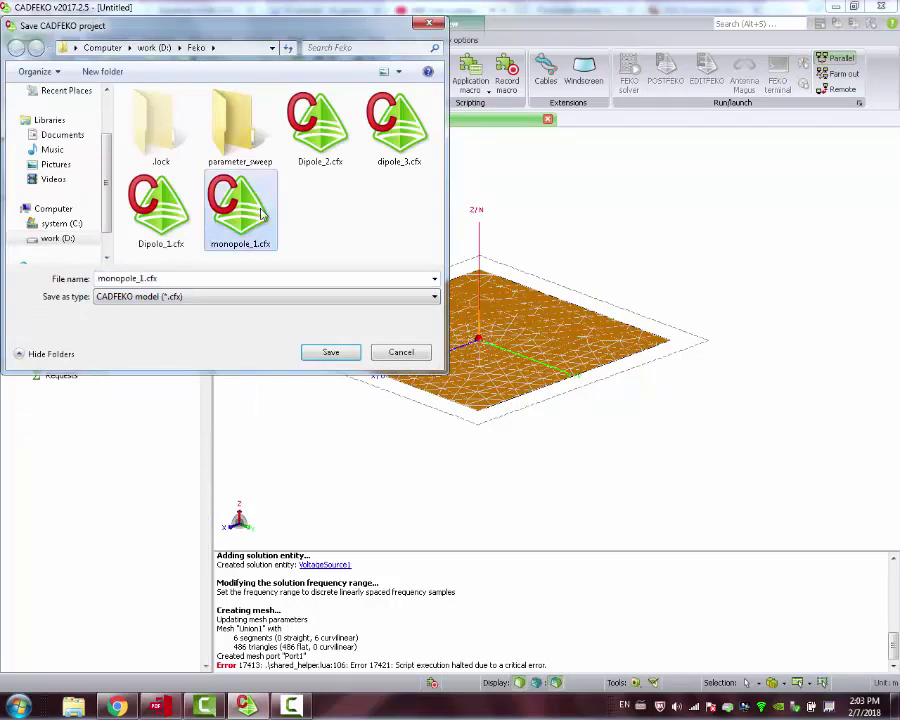
{"action": "left_click", "coordinate": [334, 355]}
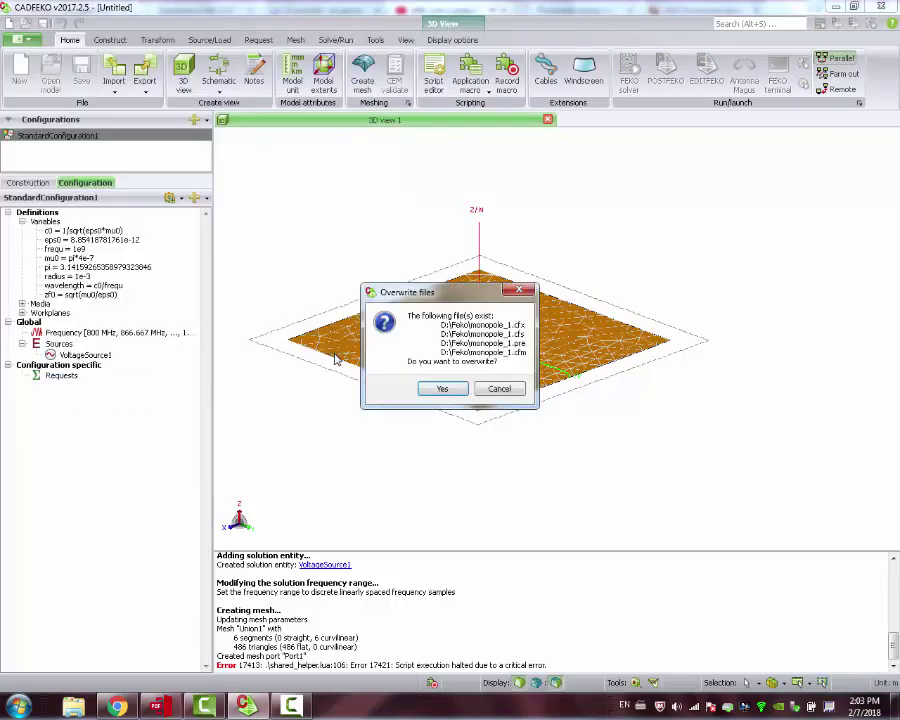
{"action": "left_click", "coordinate": [442, 389]}
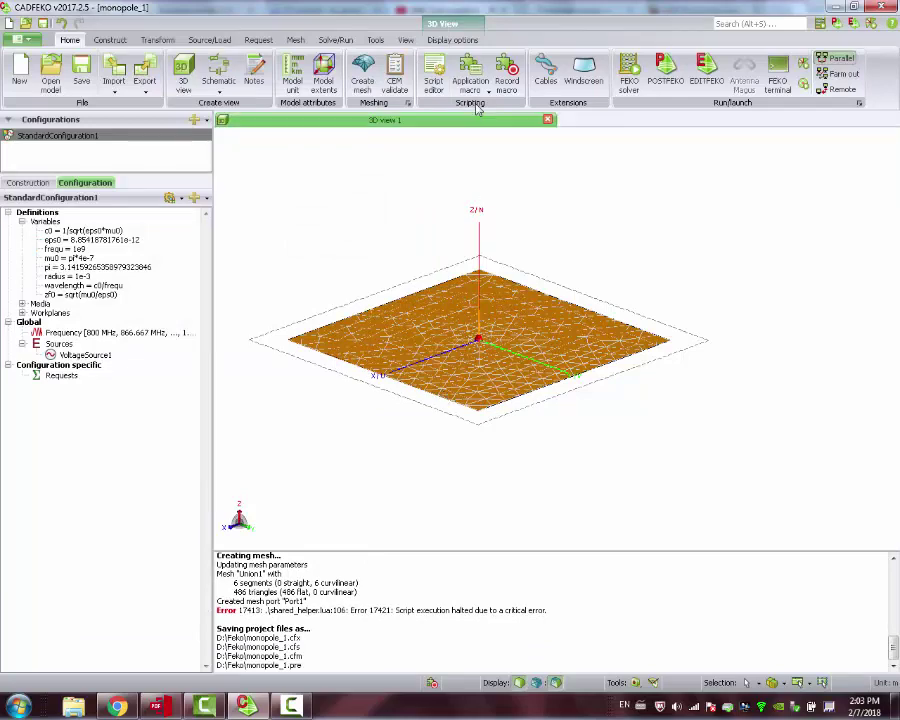
Sweep the radius variable on a linearly spaced grid from 0.001 to 0.003 with 2 samples, running the FEKO solver into D:\Feko\parameter_sweep
{"action": "left_click", "coordinate": [470, 86]}
{"action": "left_click", "coordinate": [510, 128]}
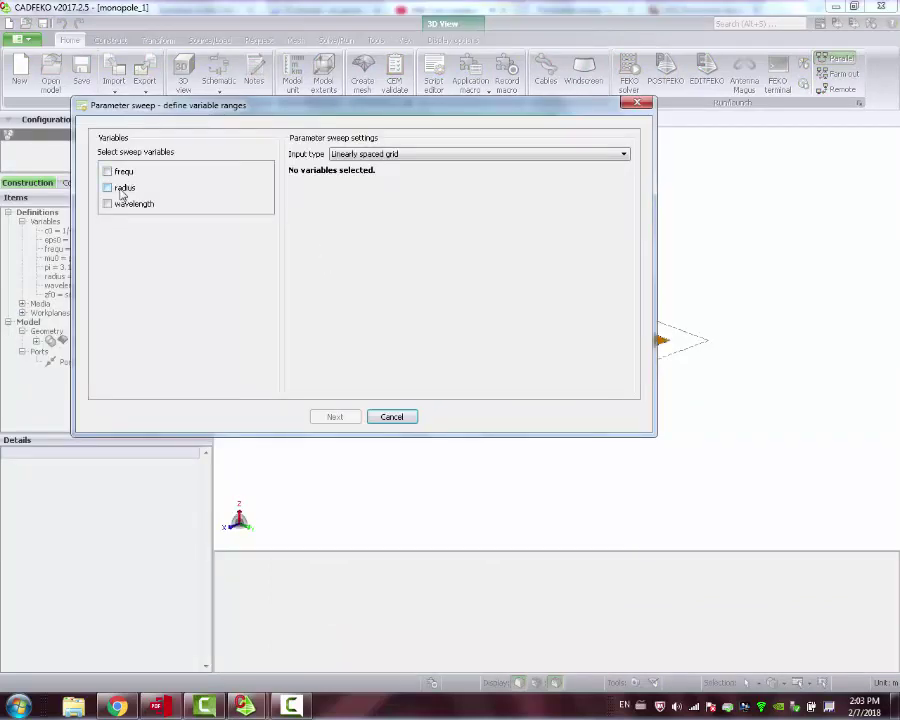
{"action": "left_click", "coordinate": [122, 191]}
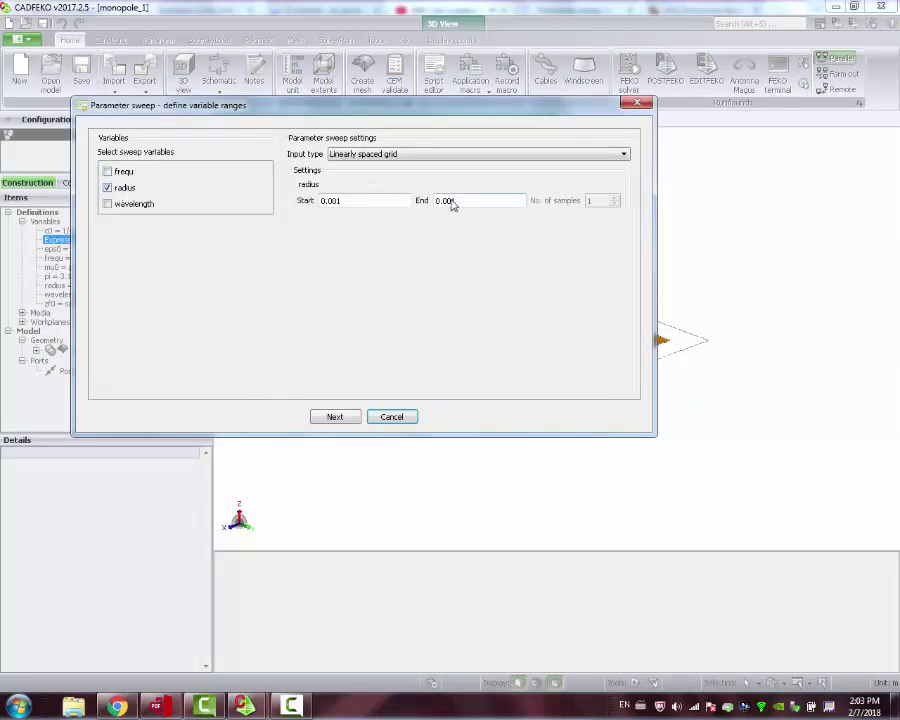
{"action": "type", "text": "3"}
{"action": "left_click", "coordinate": [480, 153]}
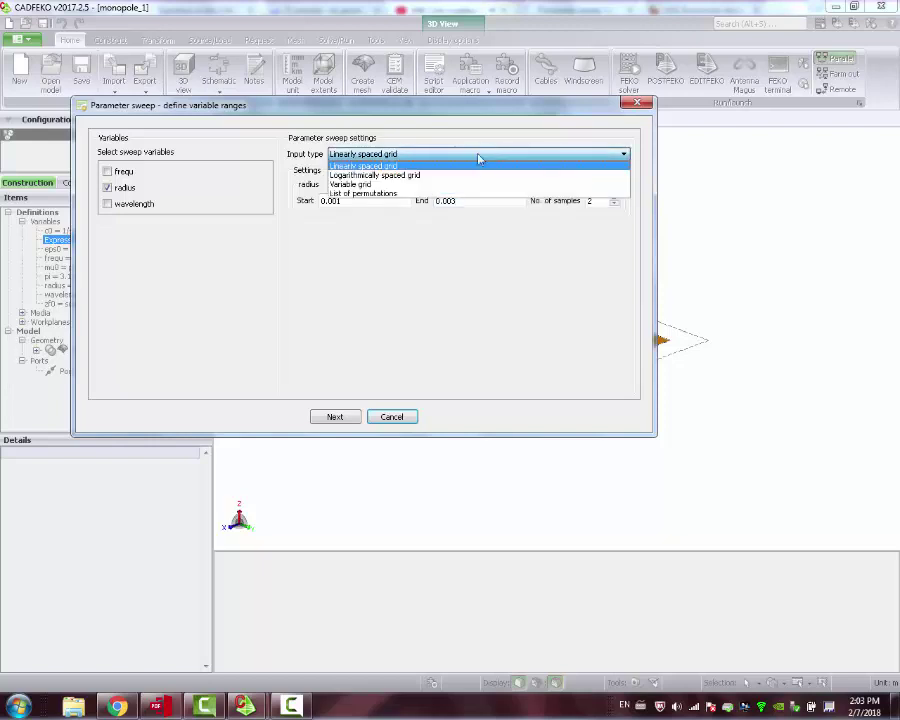
{"action": "left_click", "coordinate": [477, 166]}
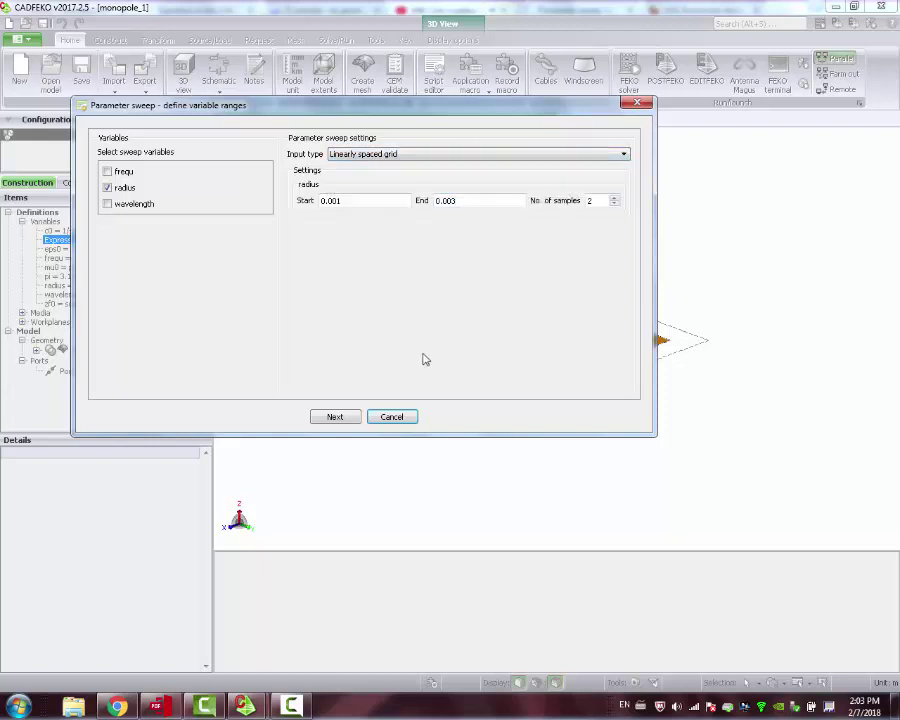
{"action": "left_click", "coordinate": [335, 417]}
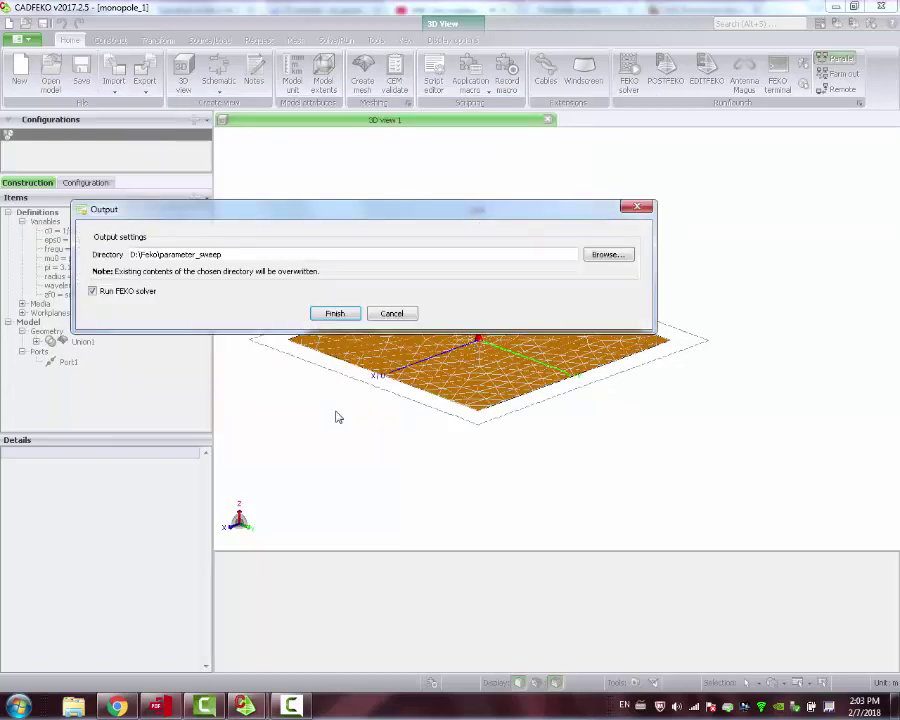
{"action": "left_click", "coordinate": [334, 311]}
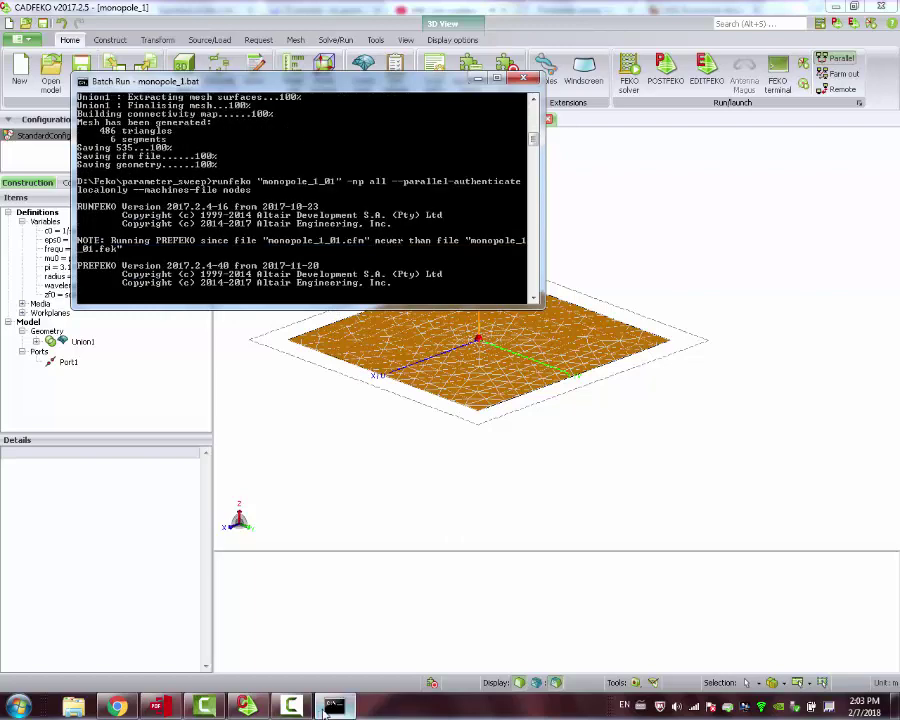
{"action": "mouse_move", "coordinate": [302, 708]}
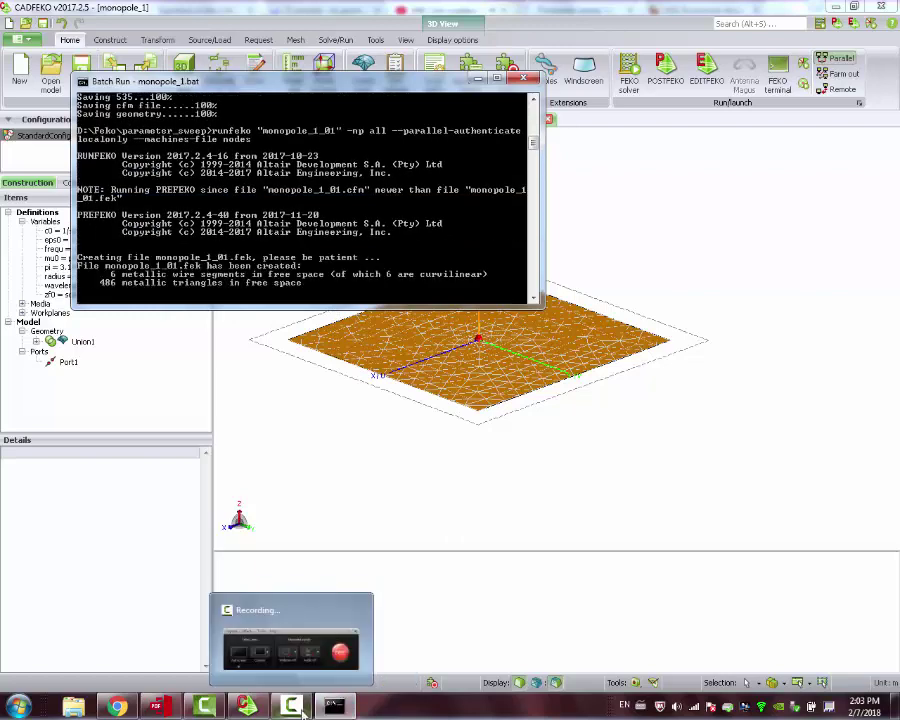
{"action": "left_click", "coordinate": [302, 708]}
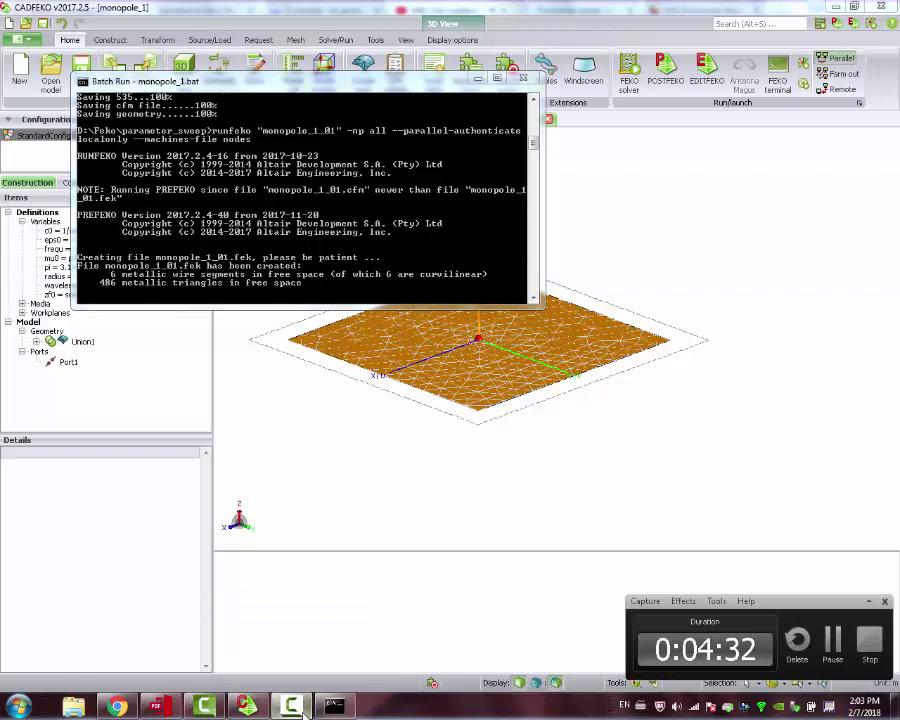
{"action": "left_click", "coordinate": [302, 708]}
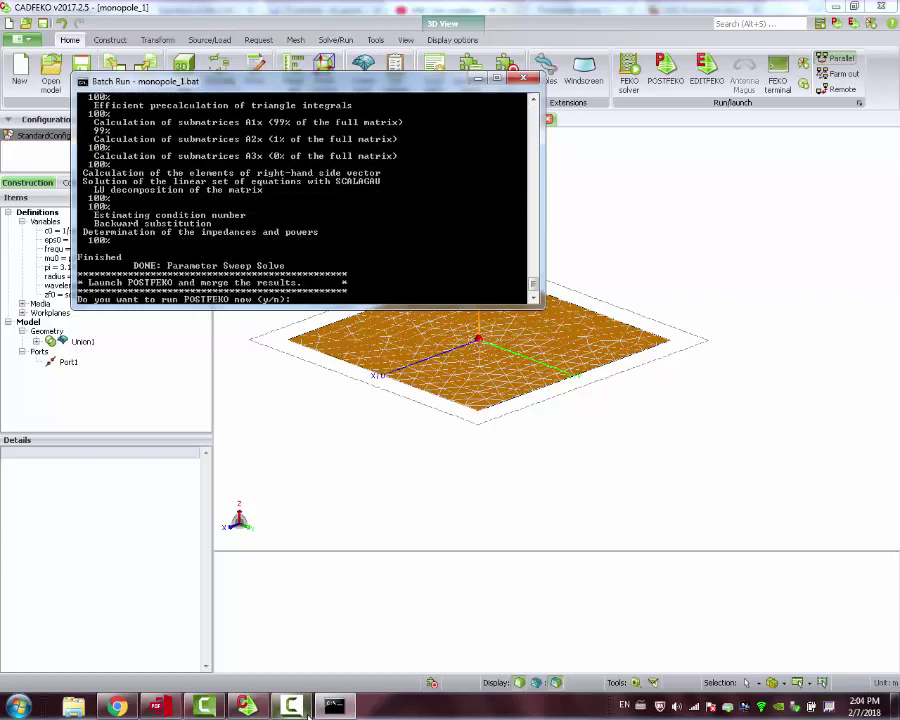
Launch POSTFEKO from the finished batch run and merge the monopole_1.xml sweep results with default sampling, then close the script editor
{"action": "type", "text": "y"}
{"action": "key", "text": "Return"}
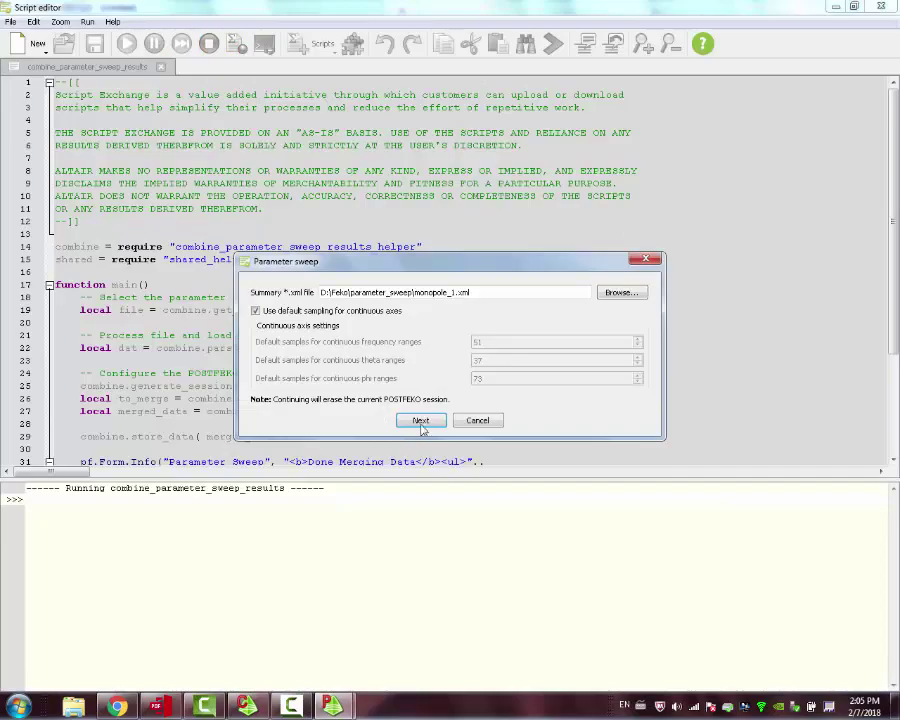
{"action": "left_click", "coordinate": [421, 421]}
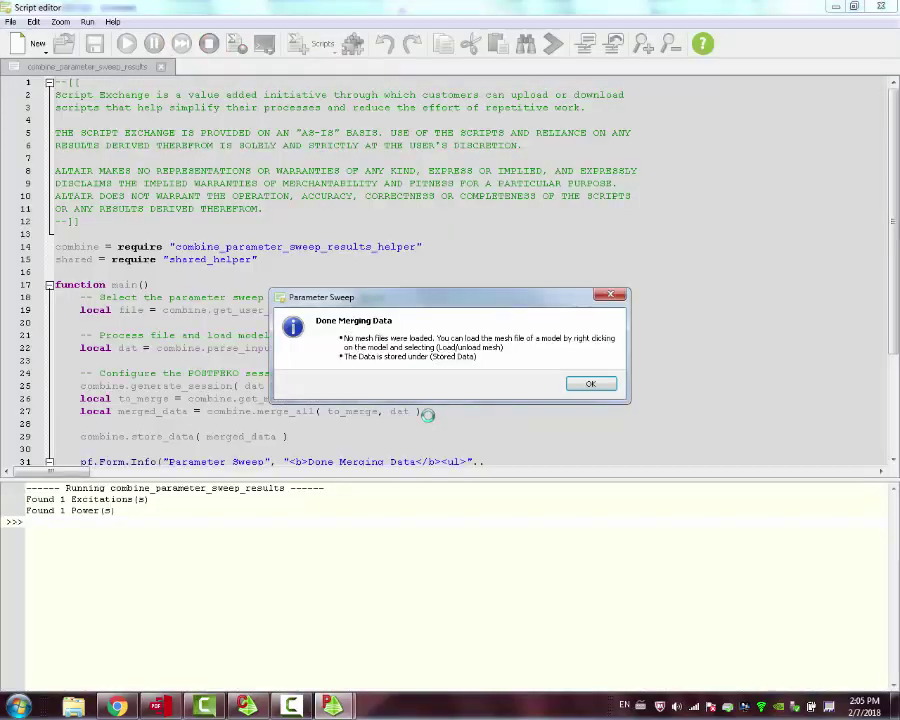
{"action": "left_click", "coordinate": [591, 385]}
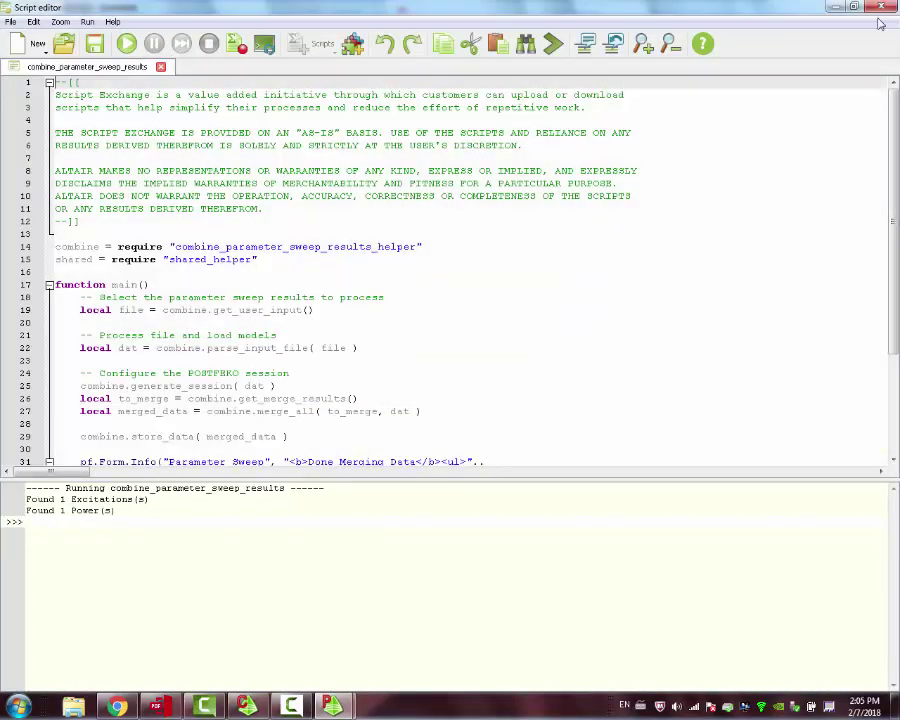
{"action": "left_click", "coordinate": [880, 7]}
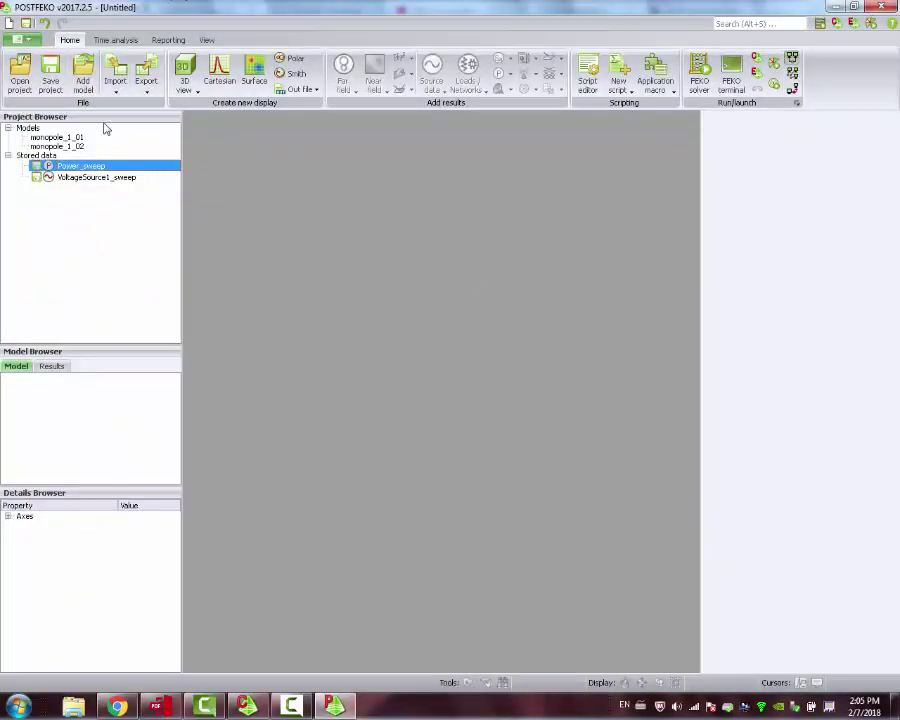
Plot the stored VoltageSource1_sweep data on a new Cartesian graph
{"action": "left_click", "coordinate": [76, 178]}
{"action": "left_click", "coordinate": [222, 70]}
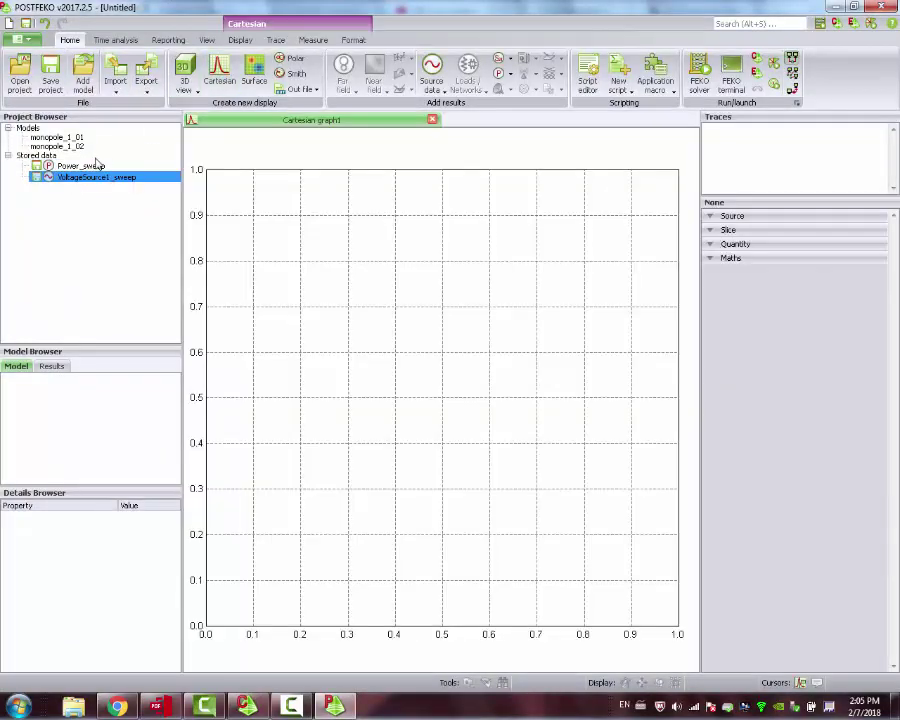
{"action": "left_click_drag", "start_coordinate": [80, 181], "coordinate": [285, 219]}
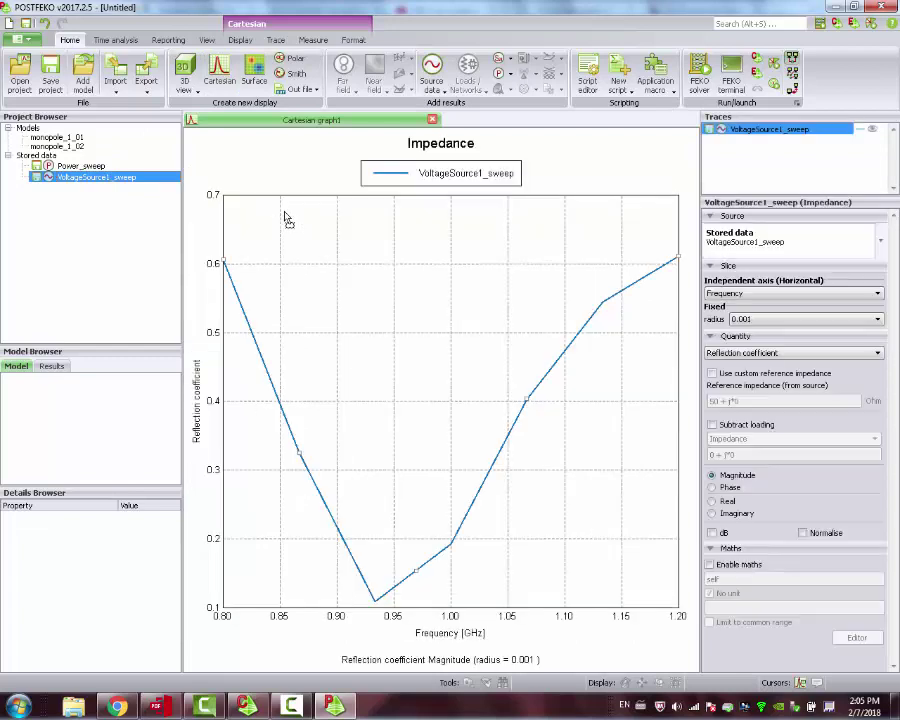
Duplicate the VoltageSource1_sweep trace and set the copy's fixed radius to 0.003
{"action": "left_click", "coordinate": [113, 40]}
{"action": "left_click", "coordinate": [168, 40]}
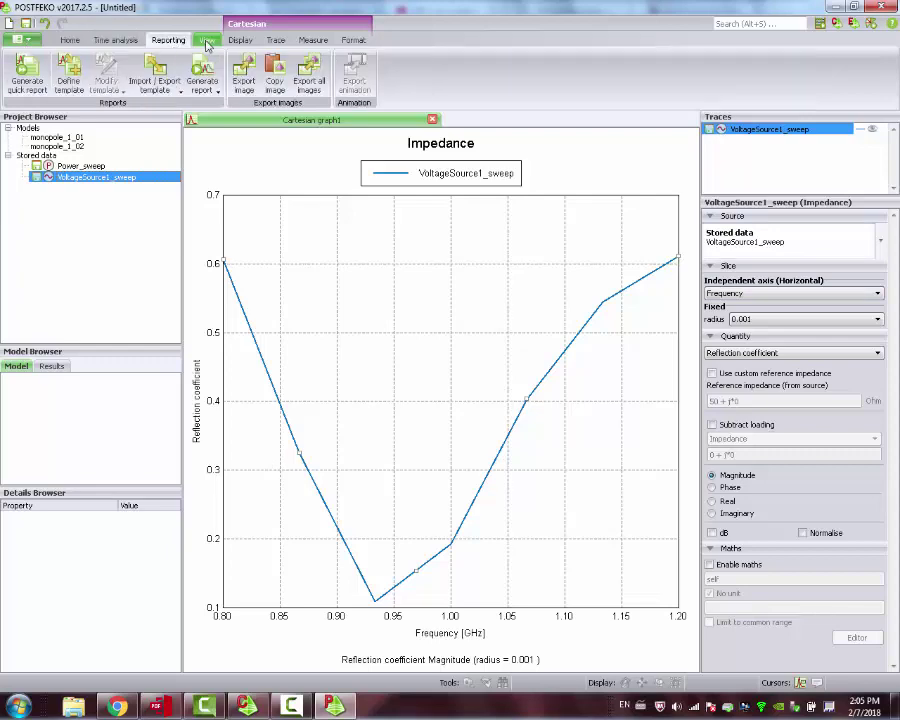
{"action": "left_click", "coordinate": [207, 40]}
{"action": "left_click", "coordinate": [239, 40]}
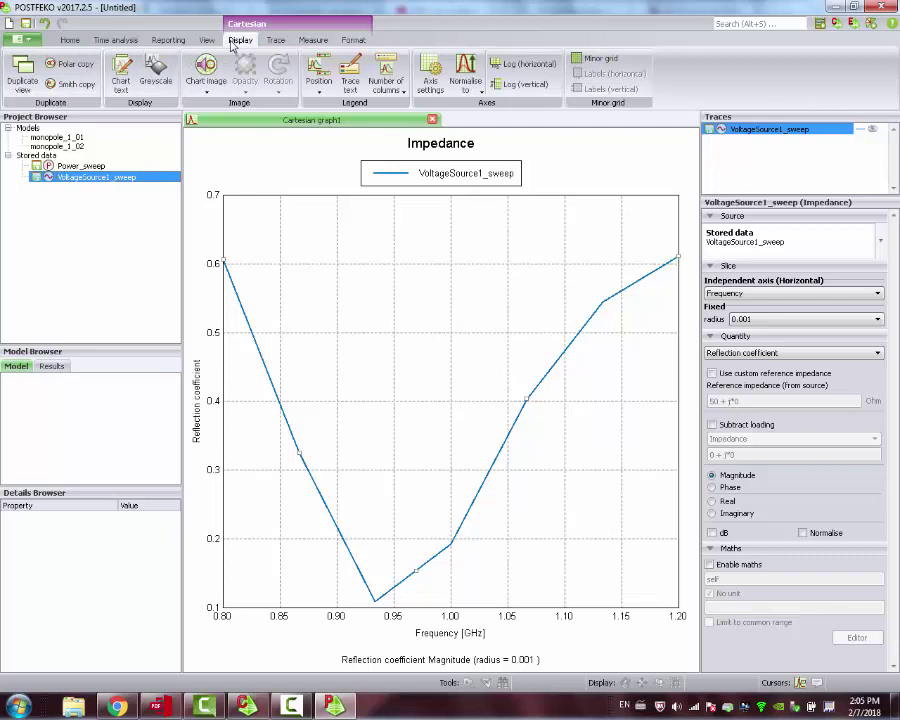
{"action": "left_click", "coordinate": [14, 70]}
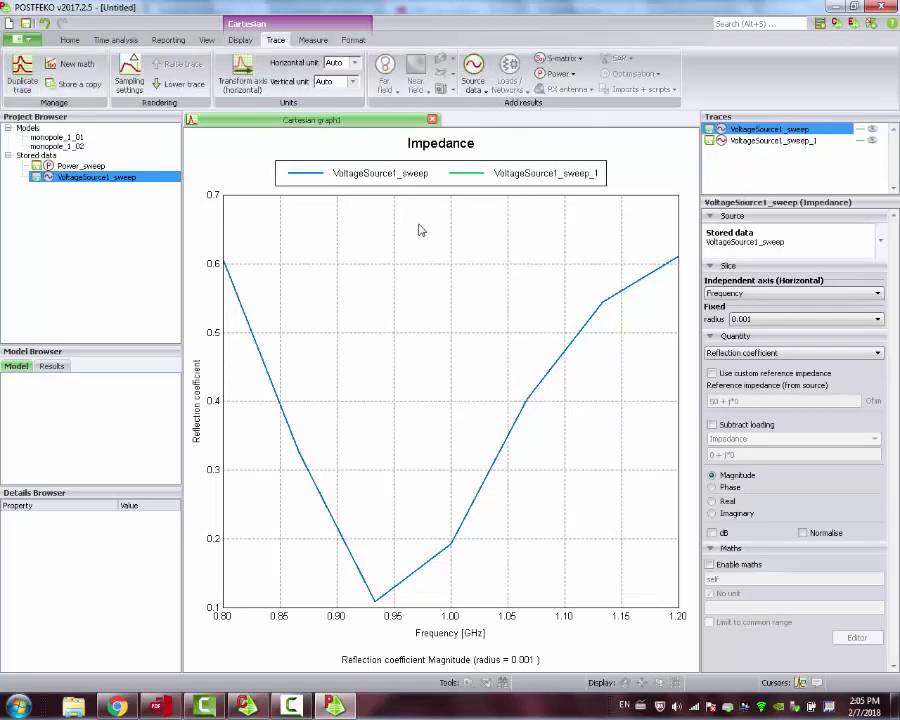
{"action": "left_click", "coordinate": [772, 140]}
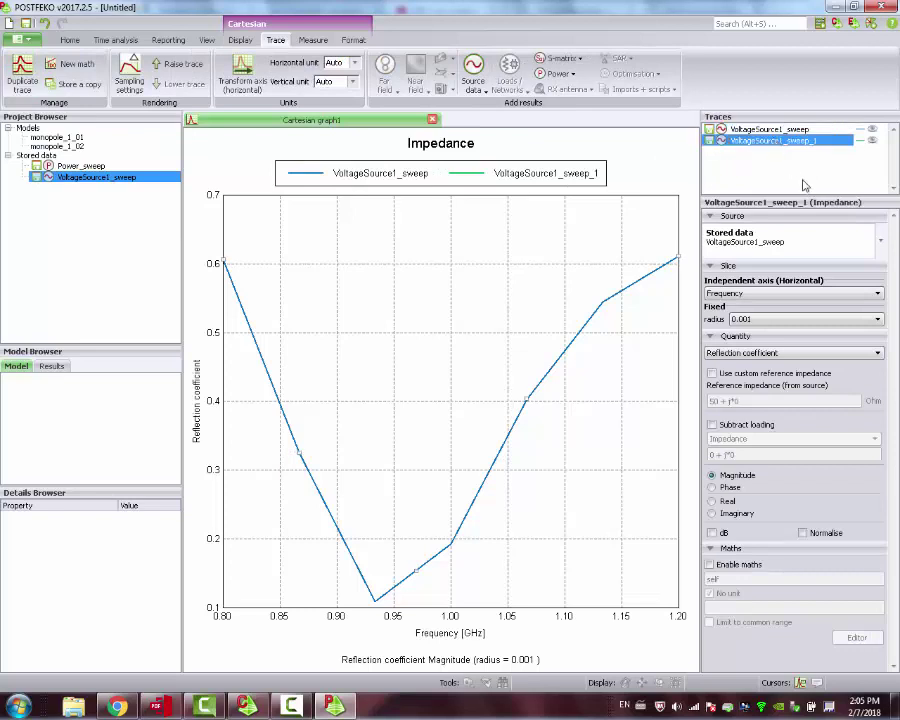
{"action": "left_click", "coordinate": [786, 319]}
{"action": "left_click", "coordinate": [782, 340]}
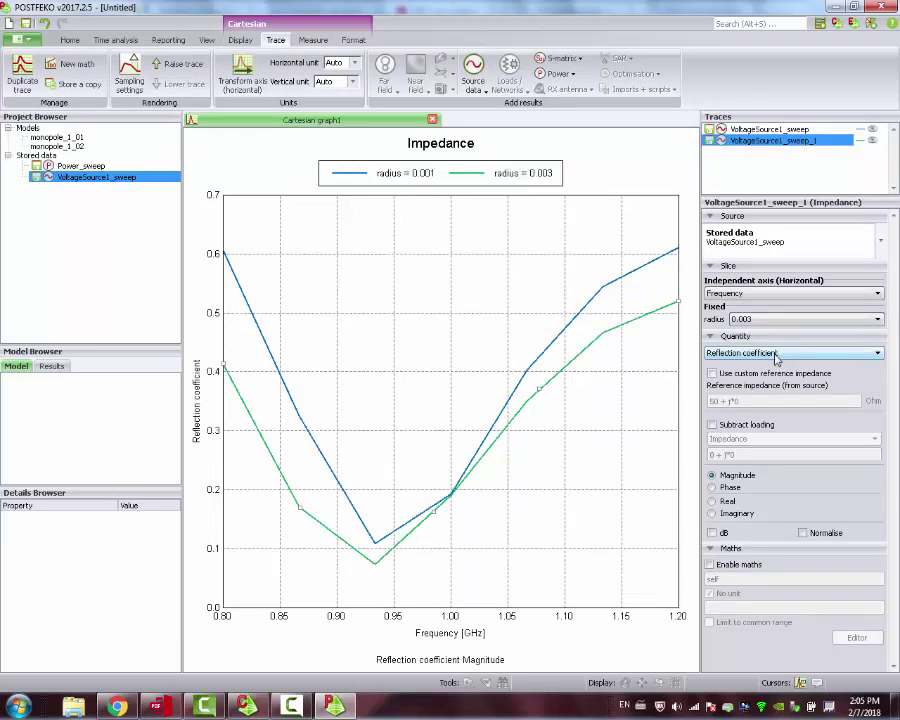
Show the reflection coefficient magnitude in dB for both the 0.003 and 0.001 radius traces
{"action": "left_click", "coordinate": [776, 354]}
{"action": "left_click", "coordinate": [778, 355]}
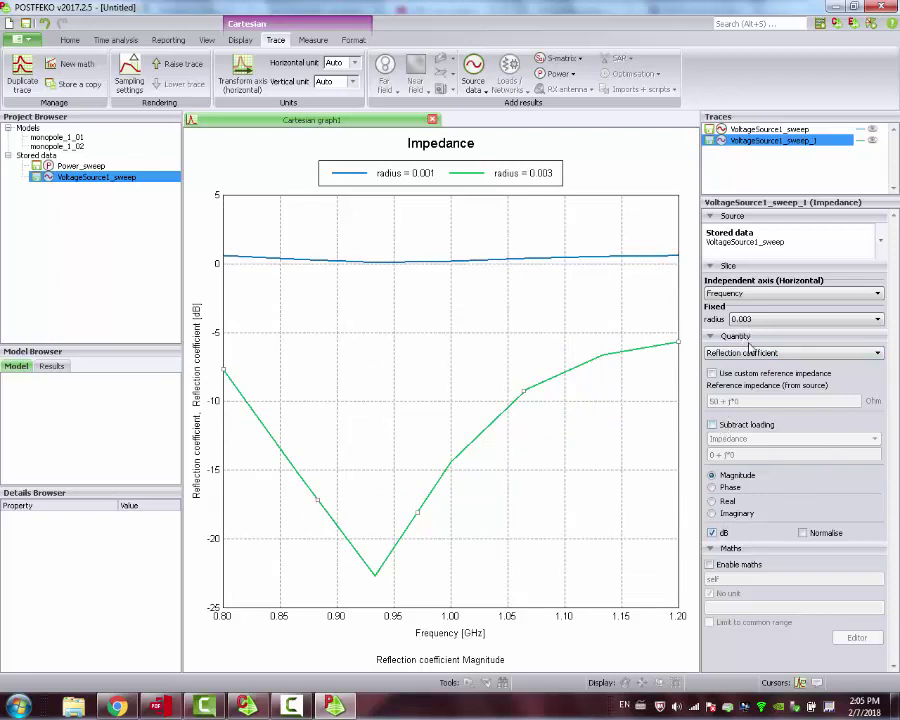
{"action": "left_click", "coordinate": [752, 130]}
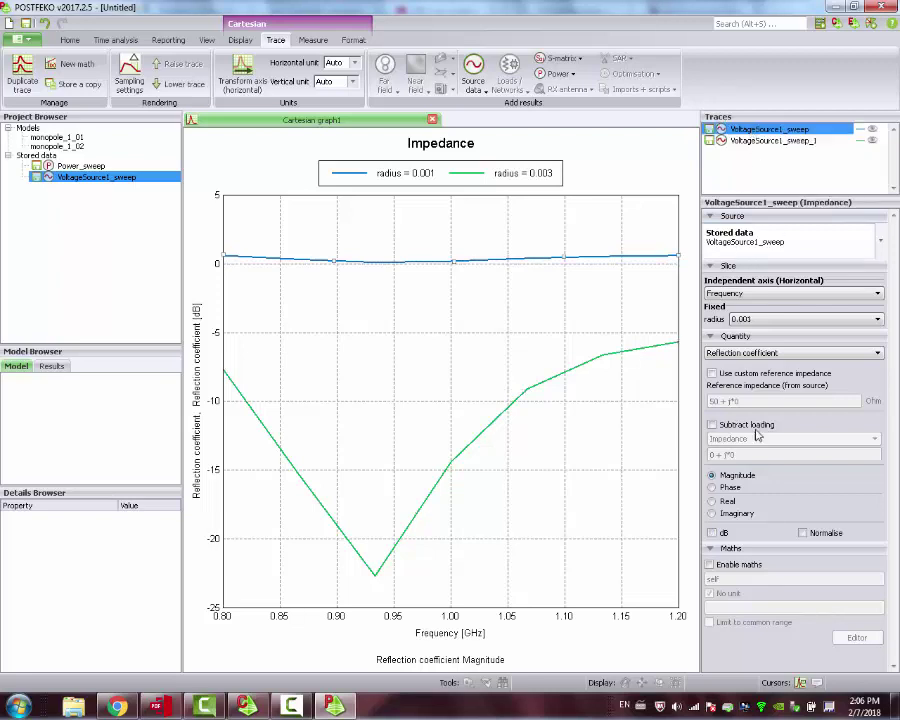
{"action": "left_click", "coordinate": [725, 534]}
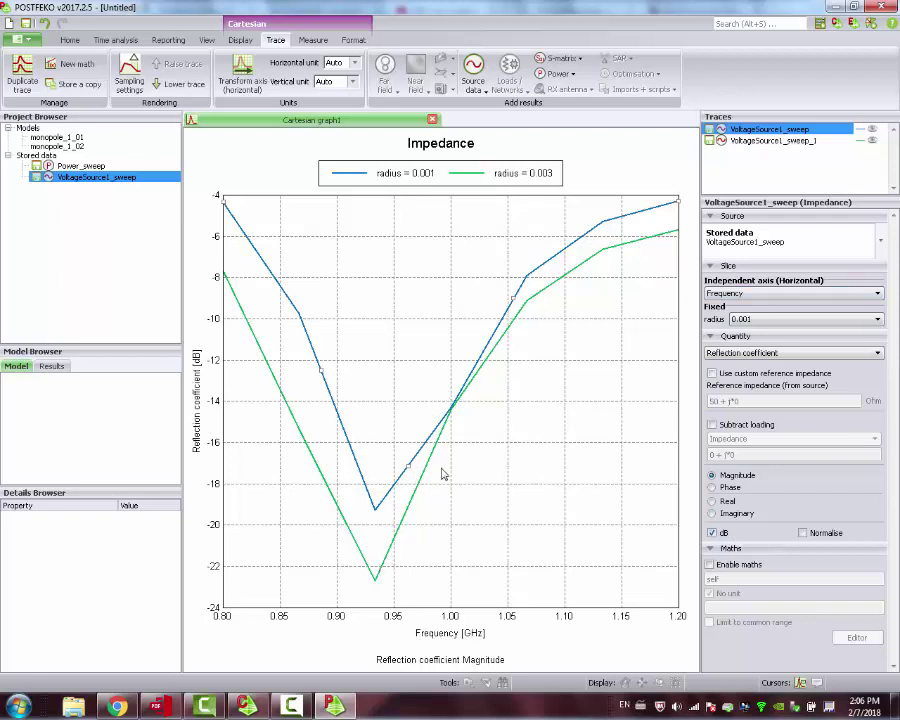
Change the 0.001 radius trace to show the real part of the impedance
{"action": "left_click", "coordinate": [764, 353]}
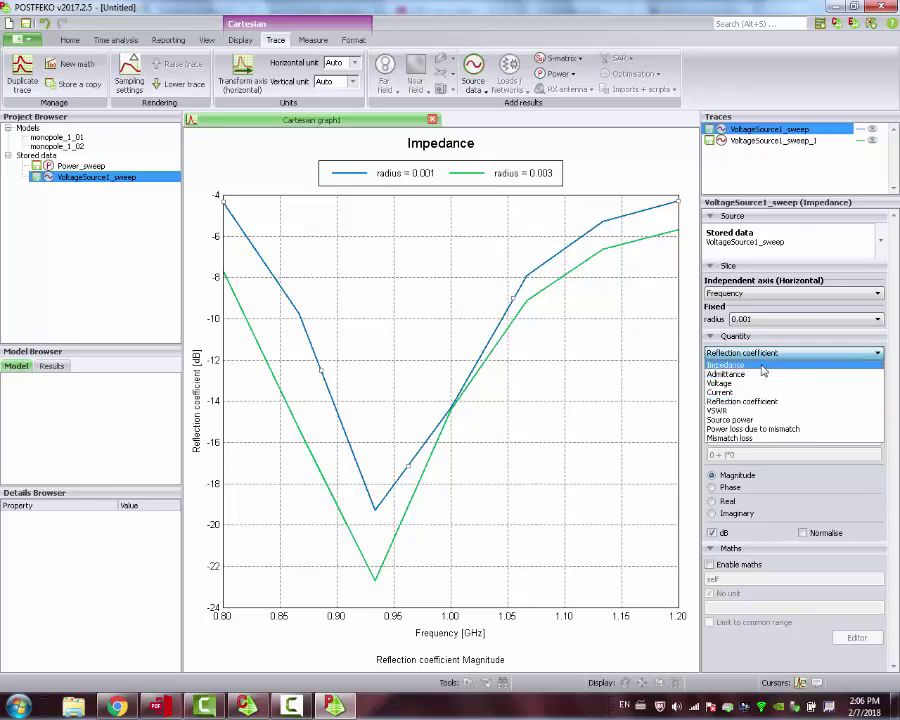
{"action": "left_click", "coordinate": [764, 366]}
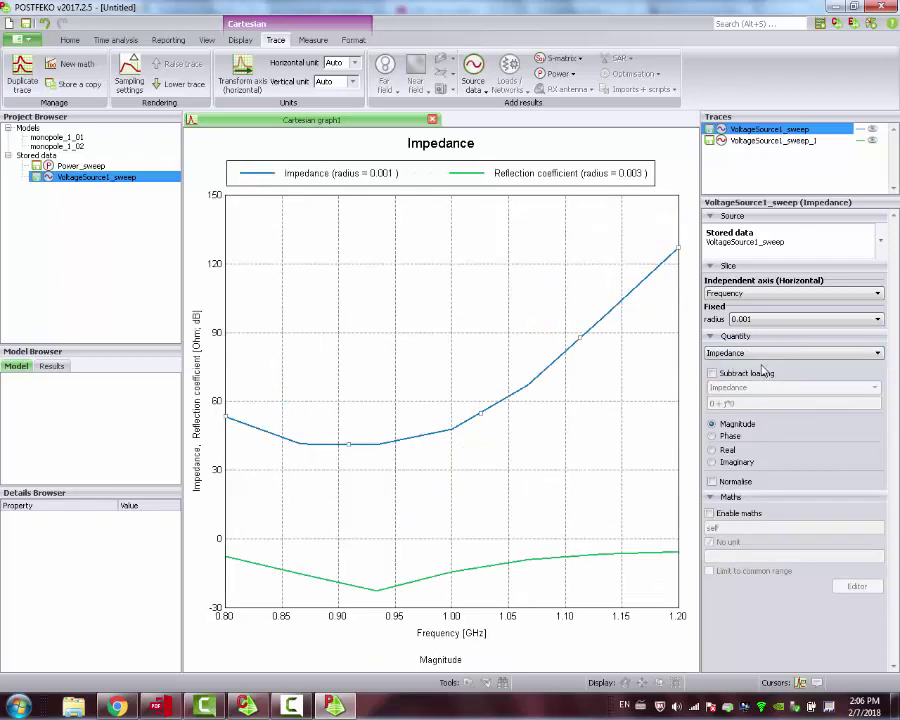
{"action": "left_click", "coordinate": [721, 451]}
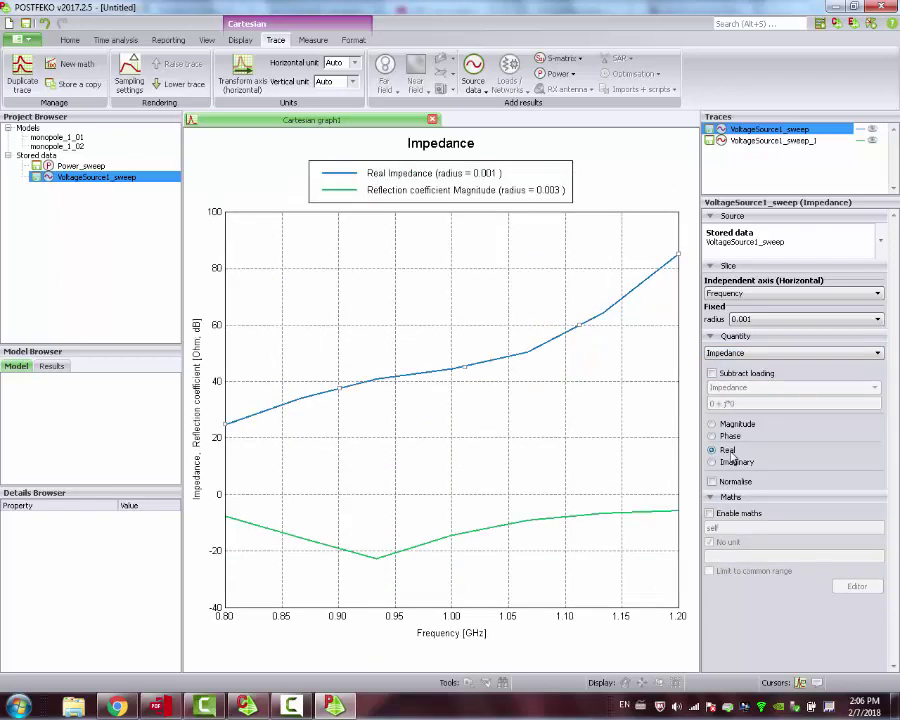
Change the 0.003 radius trace to show the real part of the impedance
{"action": "left_click", "coordinate": [748, 141]}
{"action": "left_click", "coordinate": [747, 352]}
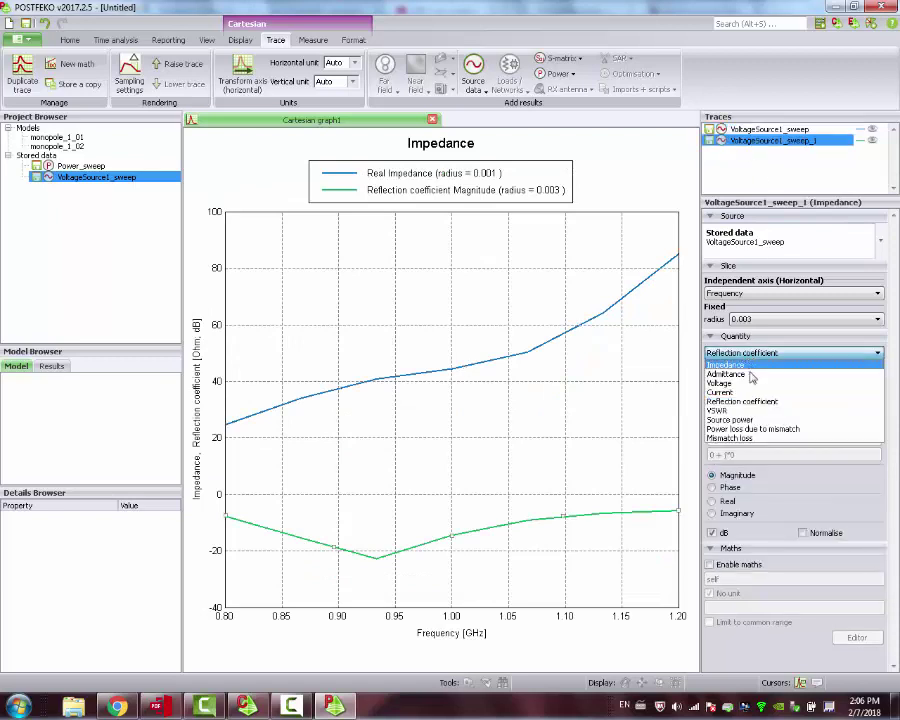
{"action": "left_click", "coordinate": [752, 366]}
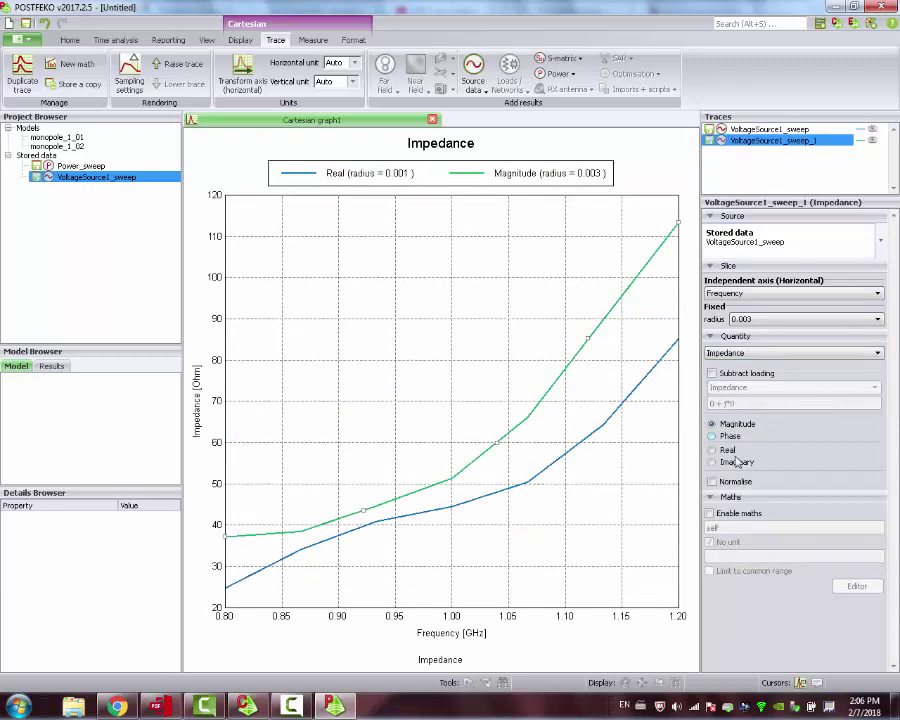
{"action": "left_click", "coordinate": [718, 451]}
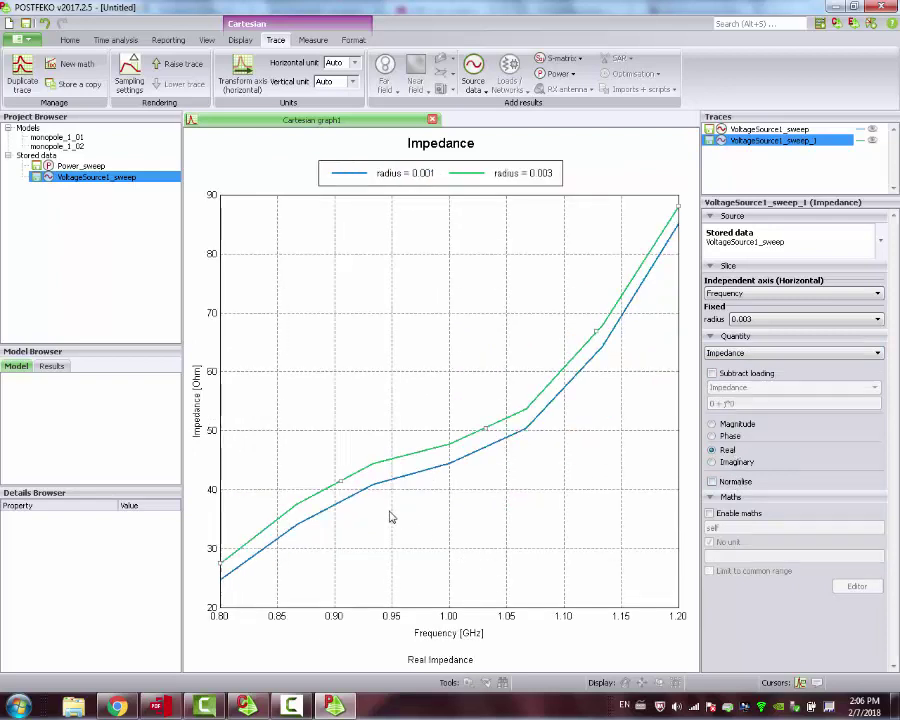
Switch both the 0.003 and 0.001 radius traces to the imaginary part of the impedance
{"action": "left_click", "coordinate": [738, 463]}
{"action": "left_click", "coordinate": [765, 130]}
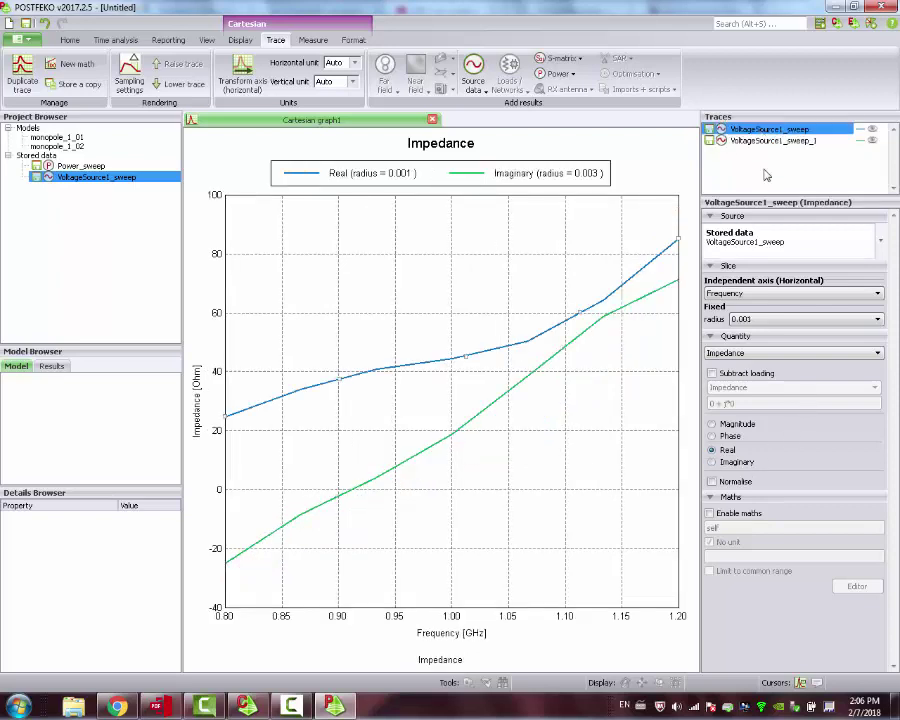
{"action": "left_click", "coordinate": [738, 461]}
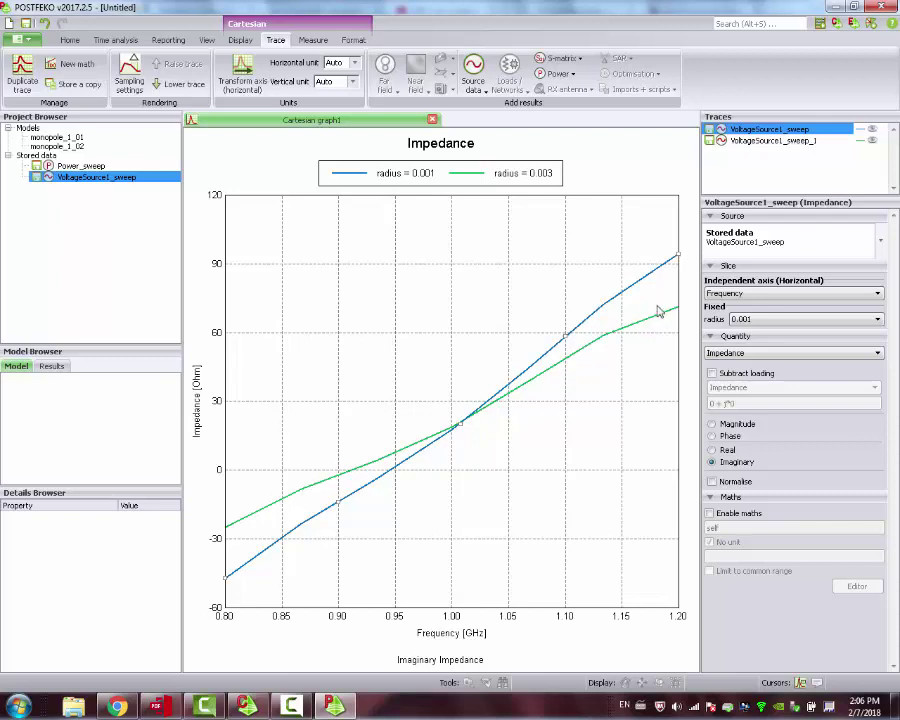
{"action": "left_click", "coordinate": [295, 710]}
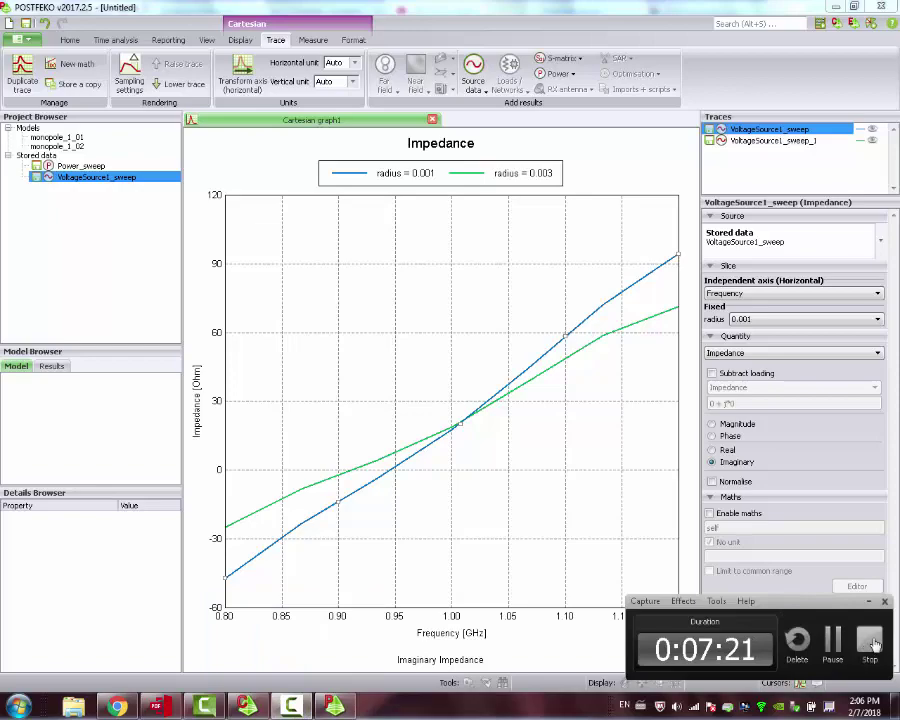